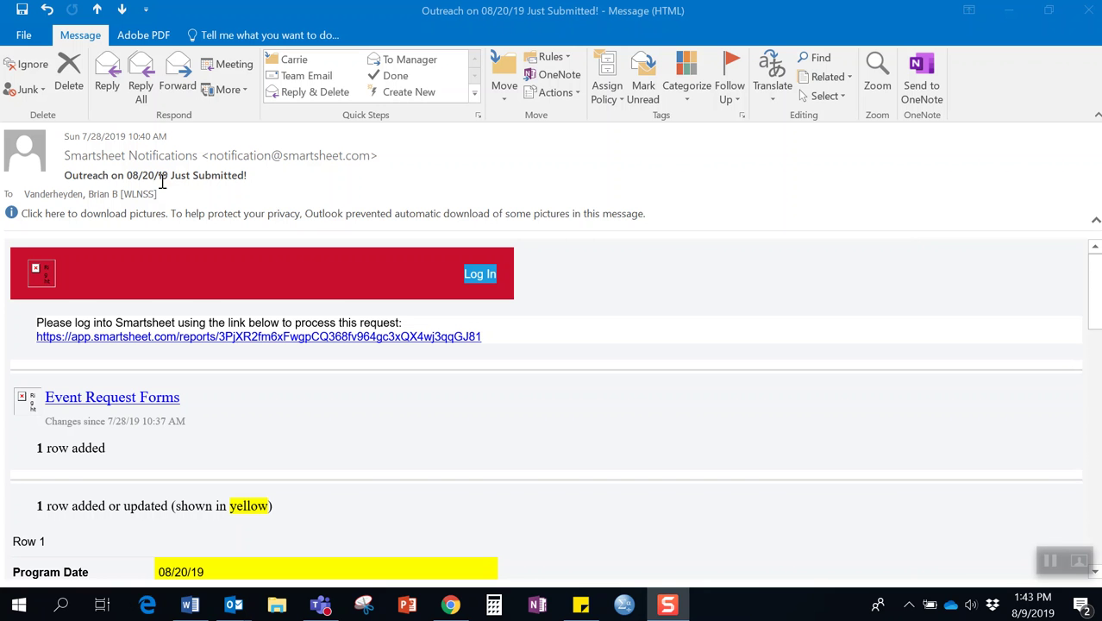
# - Read through the "Outreach on 08/20/19 Just Submitted!" notification and switch to the Wellness Admin report in Chrome
pyautogui.moveTo(1098, 265); pyautogui.dragTo(1098, 390)
pyautogui.scroll(10, 726, 303)
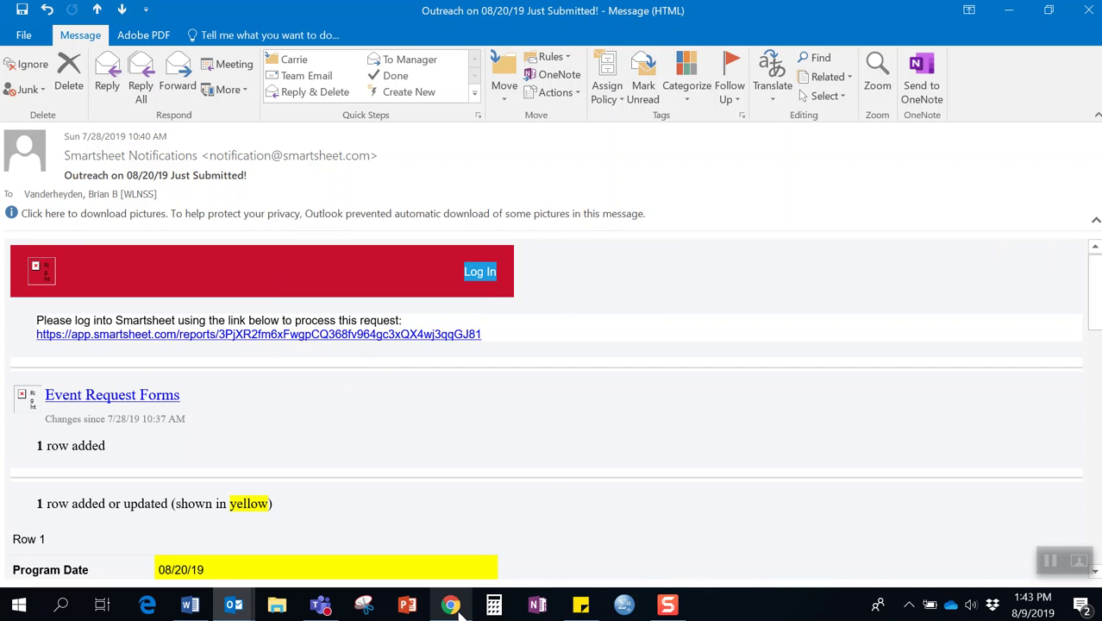
pyautogui.click(457, 607)
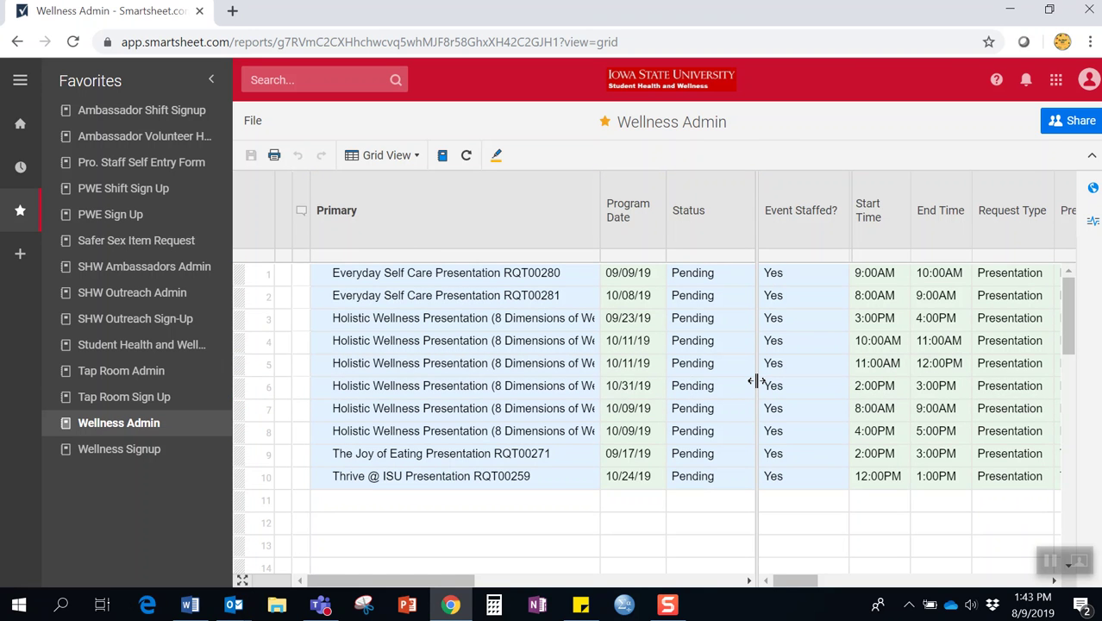
# - Examine the Wellness Admin report's status and staffing columns and the event request details
pyautogui.moveTo(755, 381); pyautogui.dragTo(969, 363)
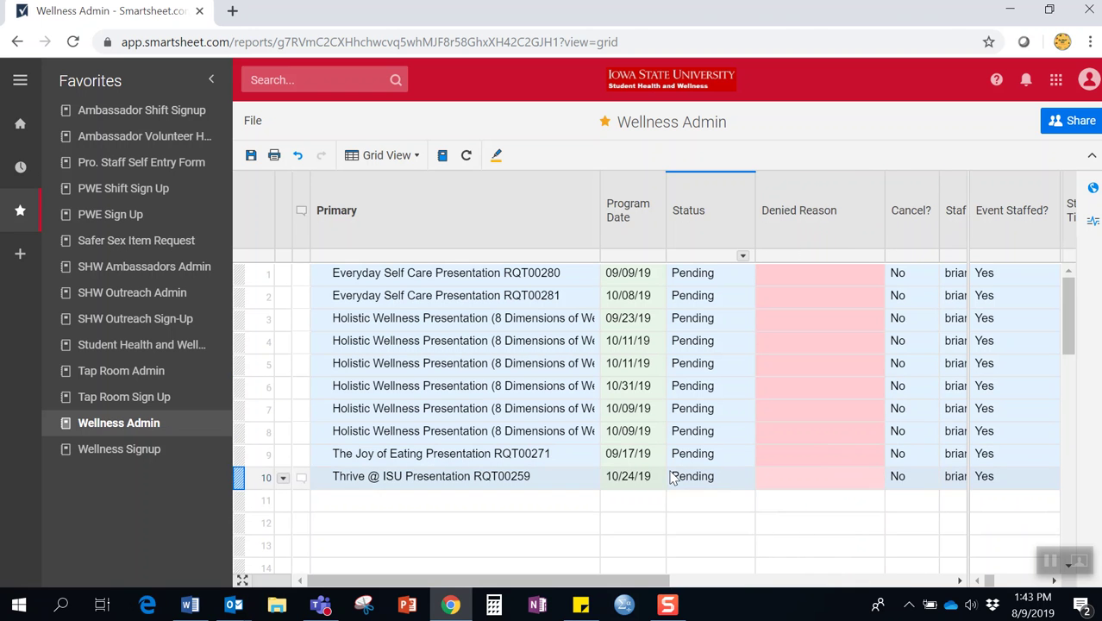
pyautogui.moveTo(593, 585); pyautogui.dragTo(534, 573)
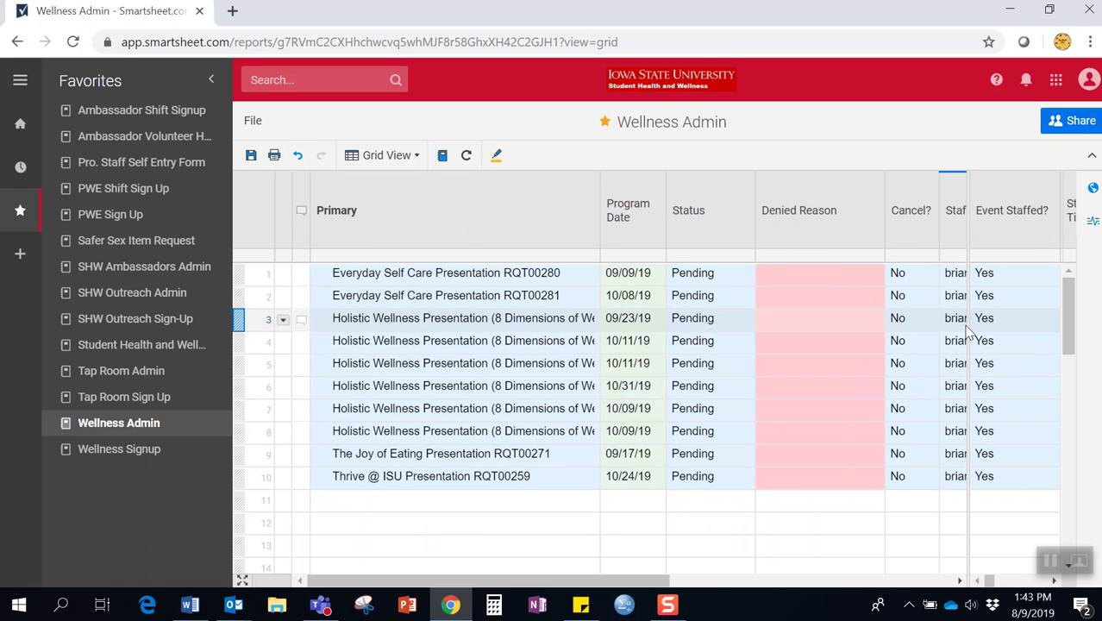
pyautogui.moveTo(968, 325); pyautogui.dragTo(696, 407)
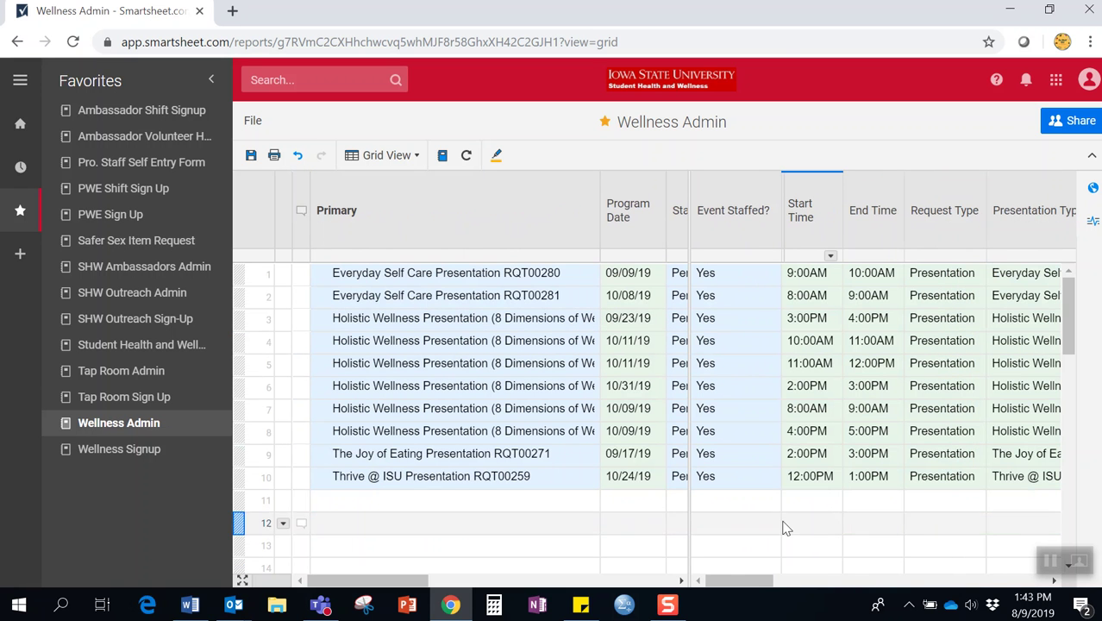
pyautogui.moveTo(748, 585); pyautogui.dragTo(963, 528)
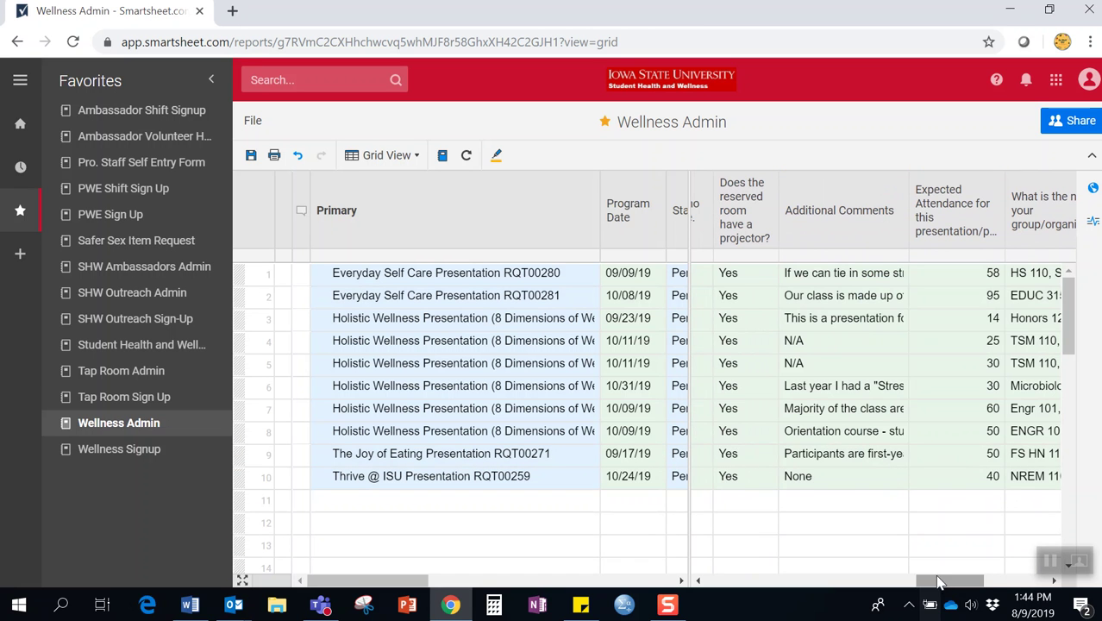
pyautogui.moveTo(934, 581); pyautogui.dragTo(742, 593)
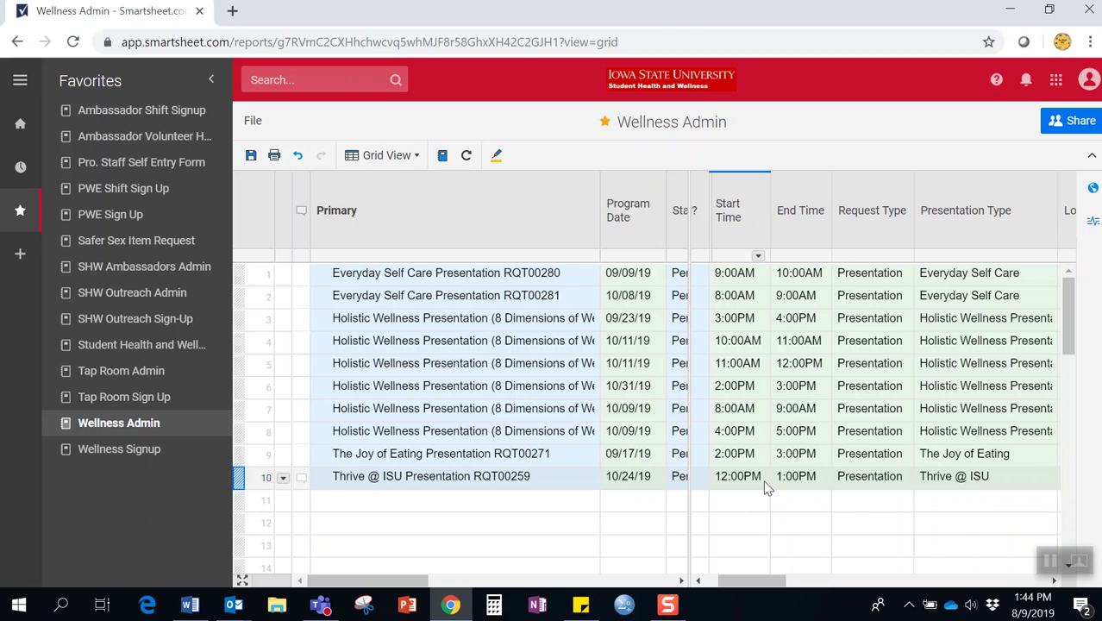
pyautogui.moveTo(750, 584)
pyautogui.mouseDown()
pyautogui.moveTo(1000, 584)
pyautogui.moveTo(739, 584)
pyautogui.mouseUp()
# - Set the Status of the Everyday Self Care Presentation RQT00280 request to Ready to Staff
pyautogui.moveTo(688, 510); pyautogui.dragTo(930, 493)
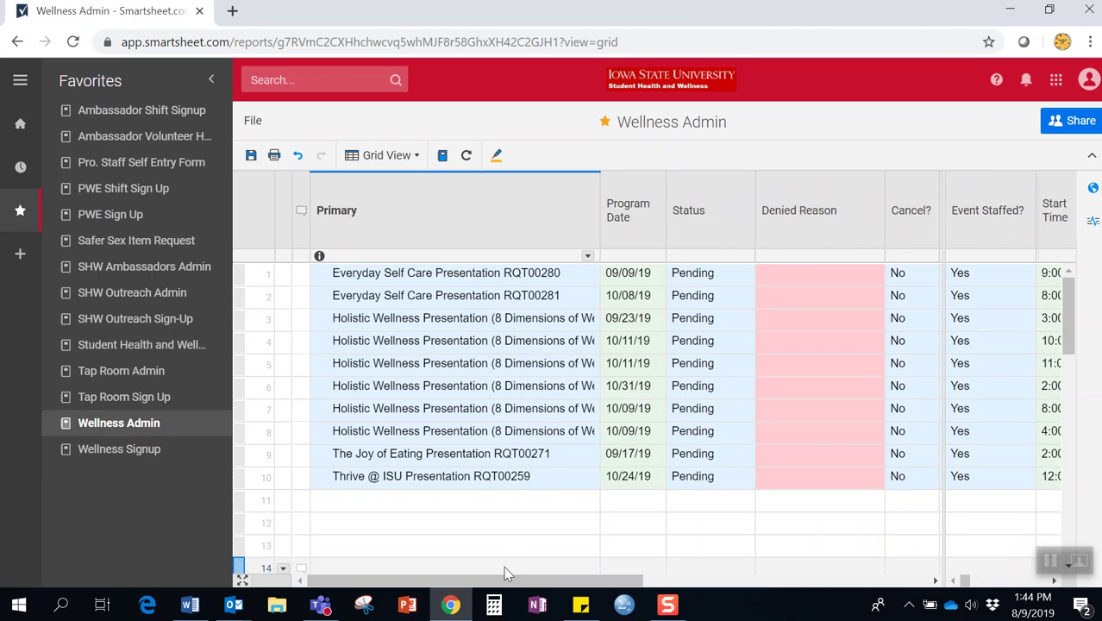
pyautogui.moveTo(507, 585); pyautogui.dragTo(600, 562)
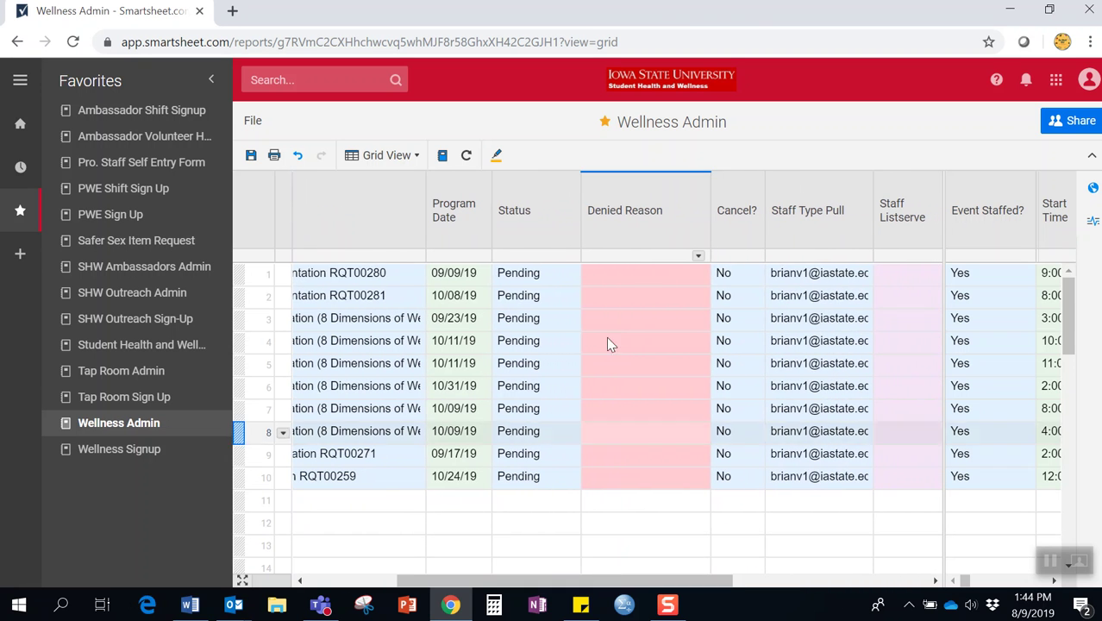
pyautogui.click(571, 274)
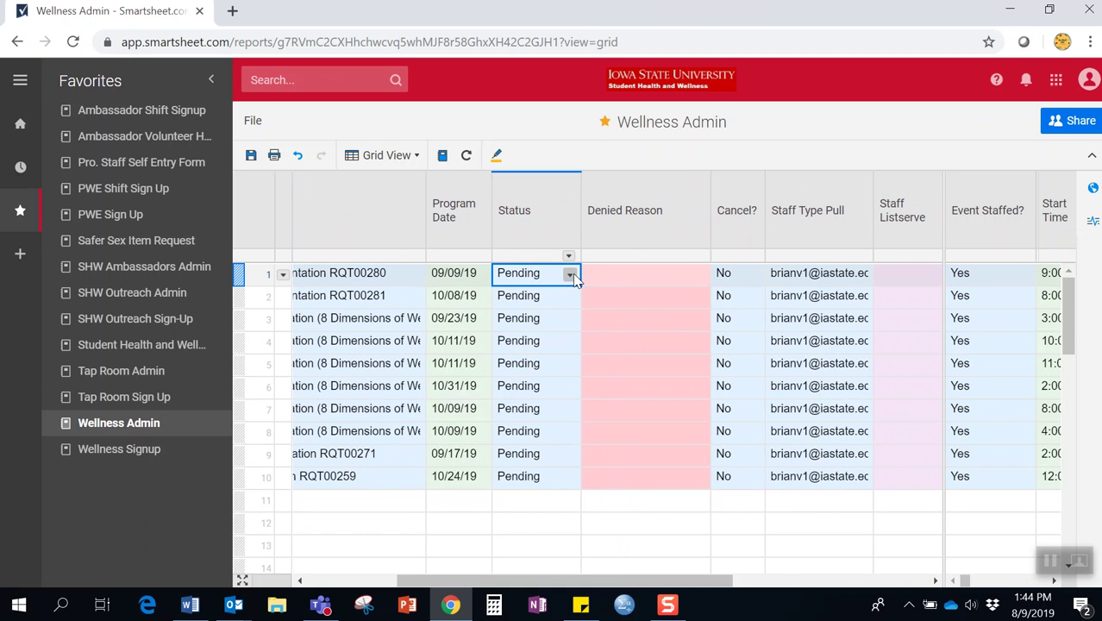
pyautogui.click(570, 274)
pyautogui.click(562, 308)
# - Examine the Staff Listserve, Admin Contact Pull and Admin Contact fields of the RQT00280 request
pyautogui.moveTo(681, 582); pyautogui.dragTo(822, 546)
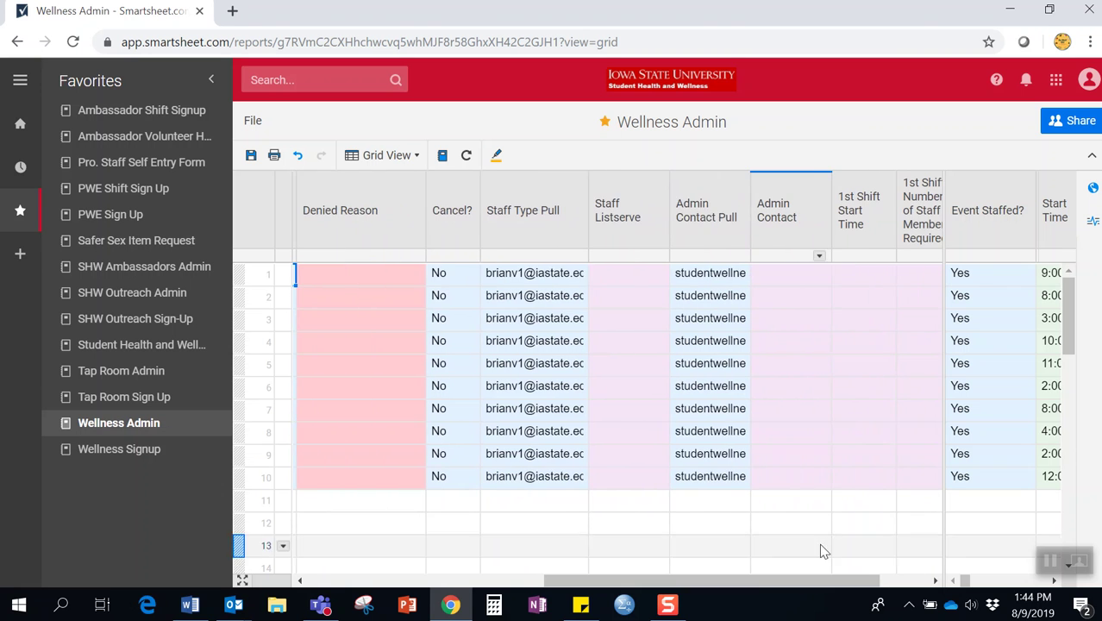
pyautogui.click(620, 278)
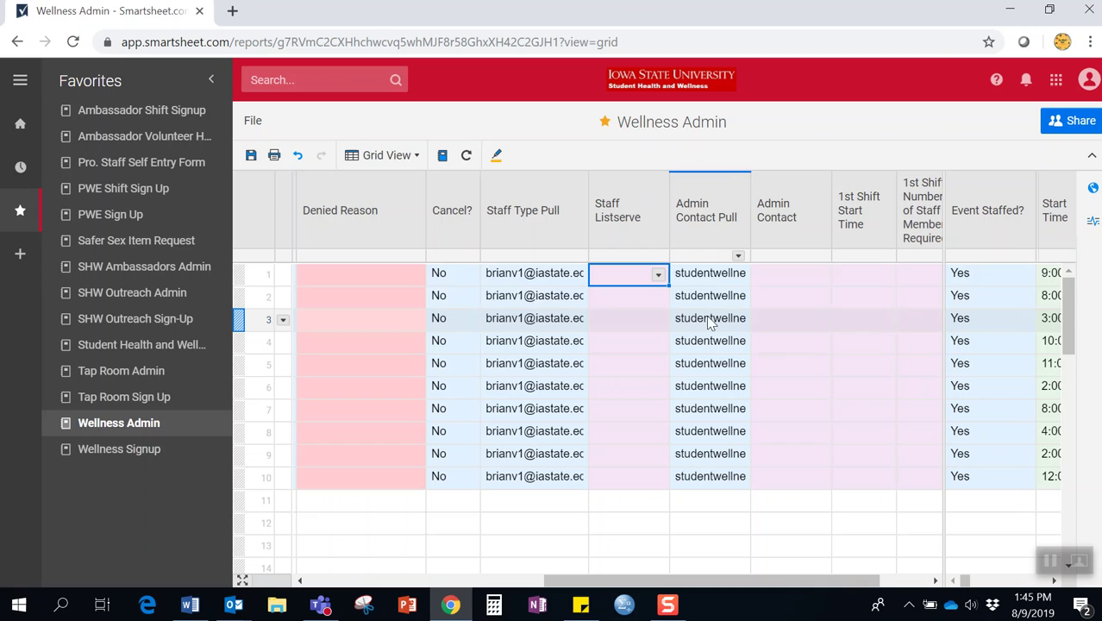
pyautogui.click(792, 220)
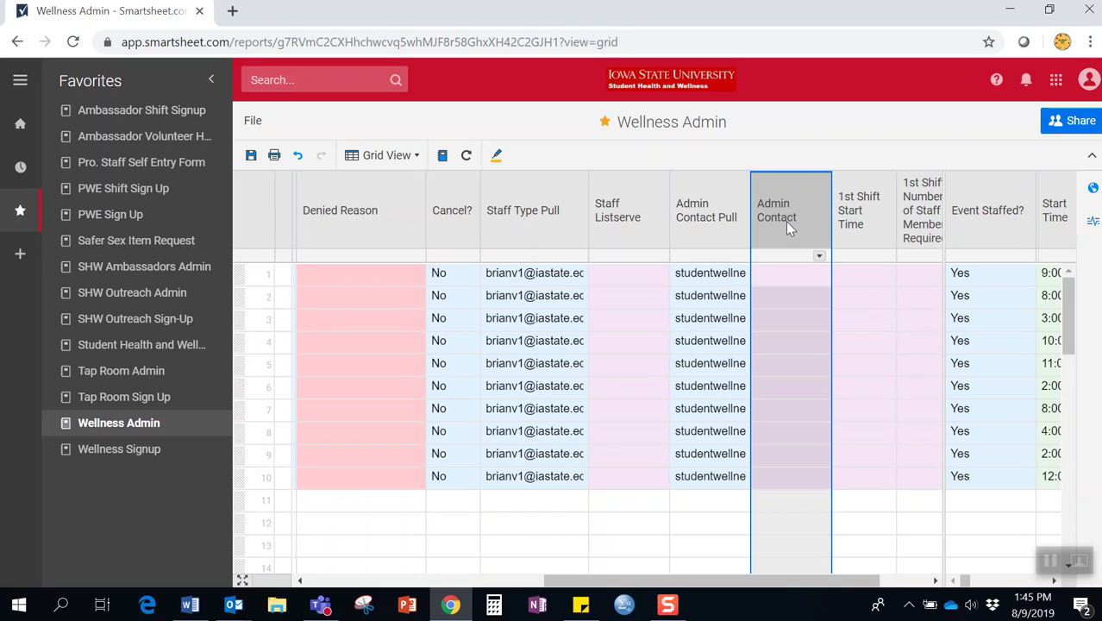
pyautogui.click(779, 274)
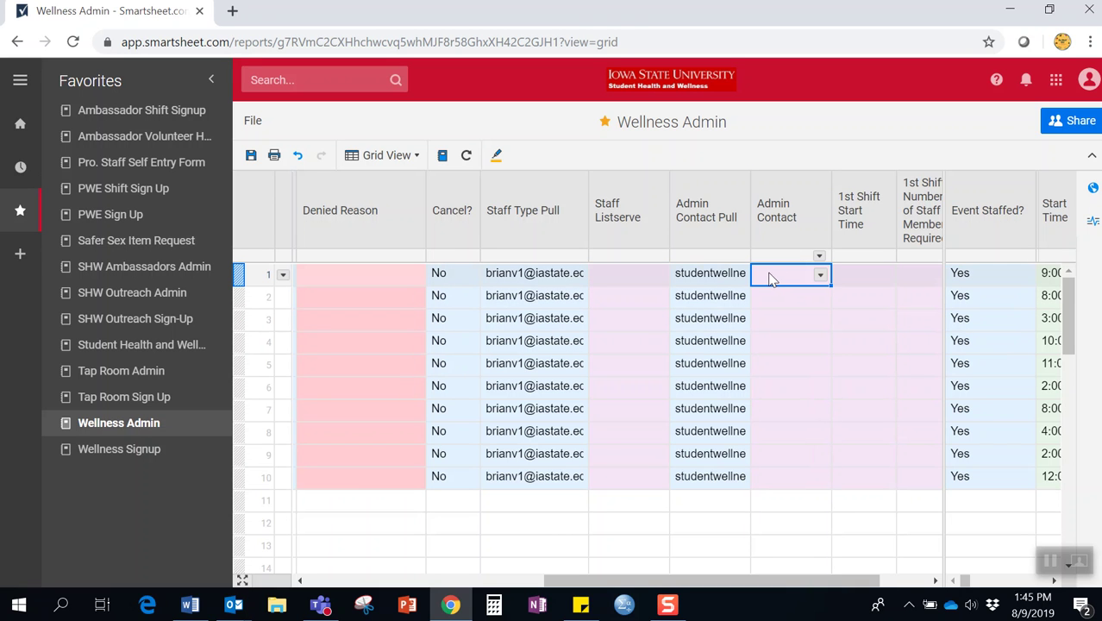
pyautogui.click(712, 278)
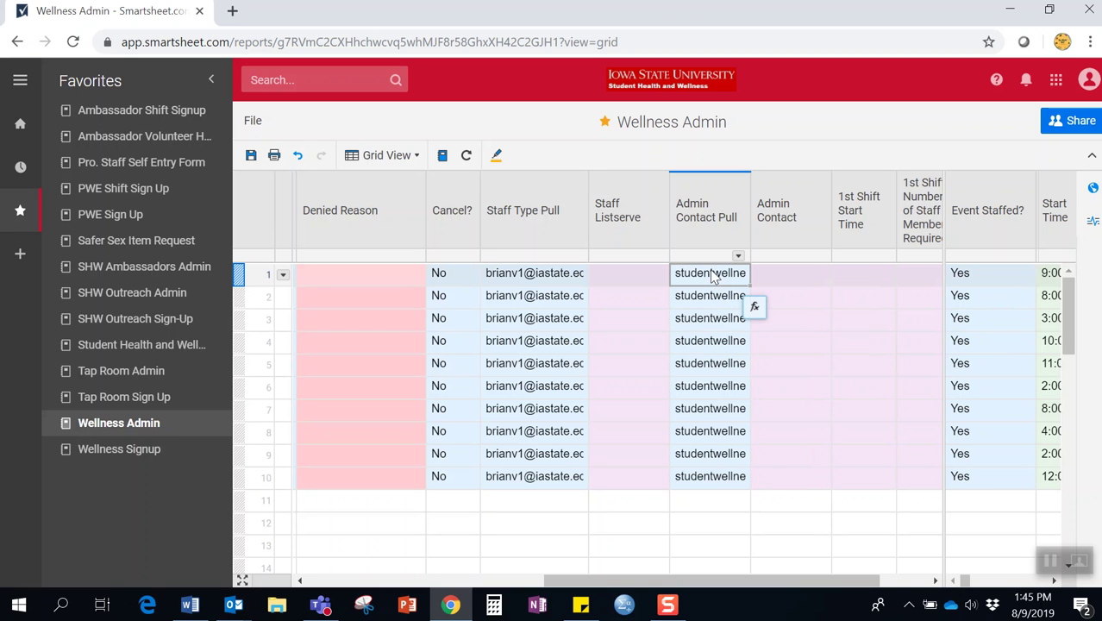
pyautogui.click(795, 274)
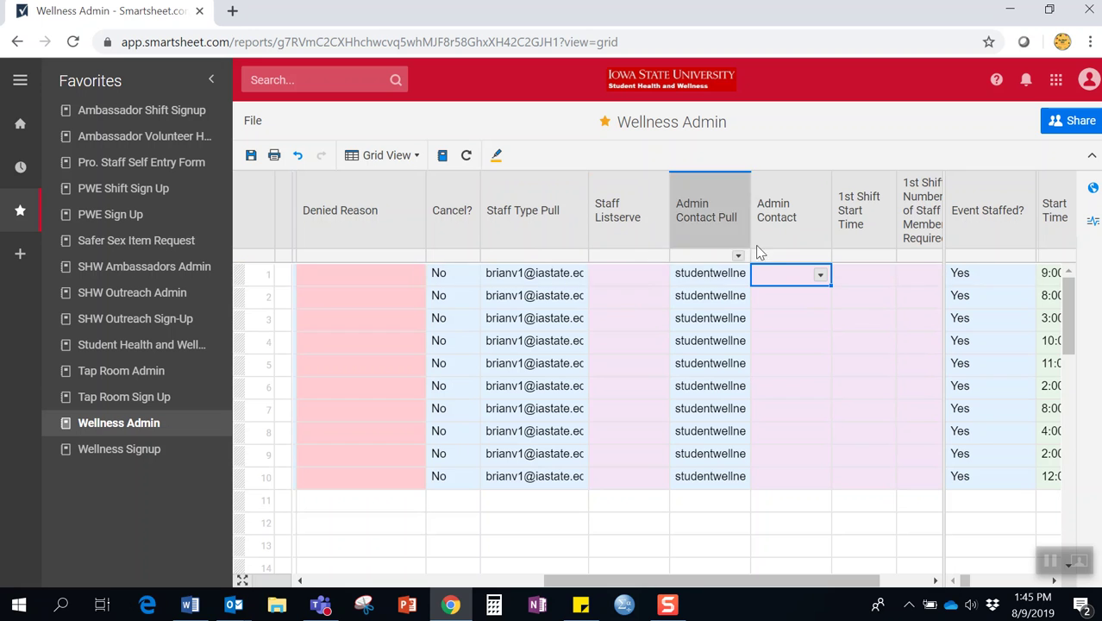
# - Set the RQT00280 request's 1st shift to require 2 staff members and start at 9:00AM
pyautogui.moveTo(762, 586); pyautogui.dragTo(844, 585)
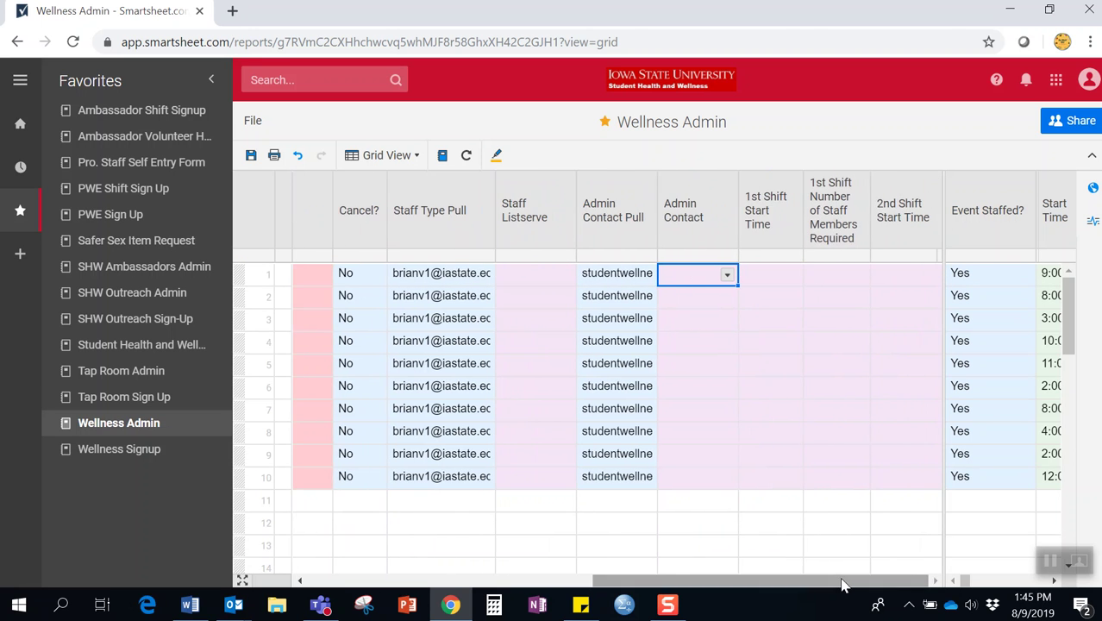
pyautogui.click(829, 277)
pyautogui.write('2')
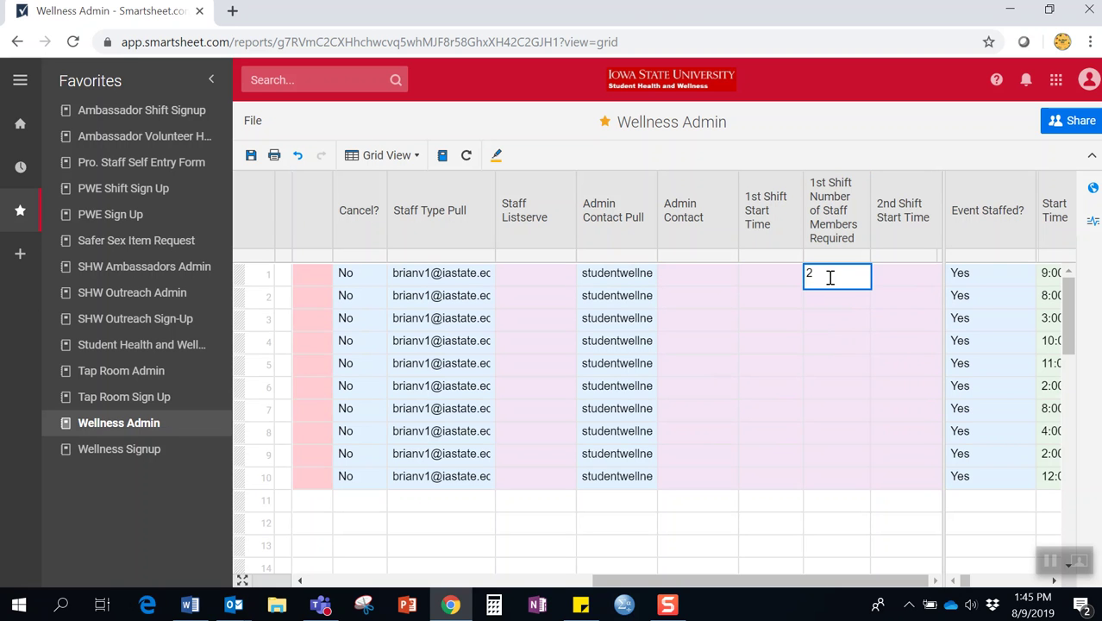
pyautogui.click(778, 278)
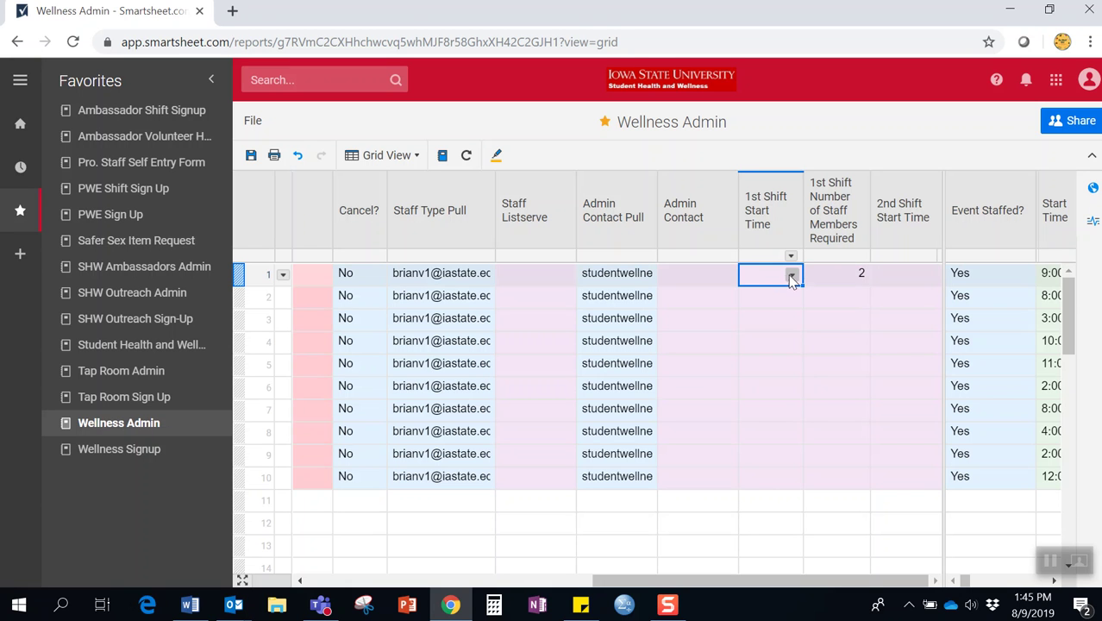
pyautogui.click(791, 275)
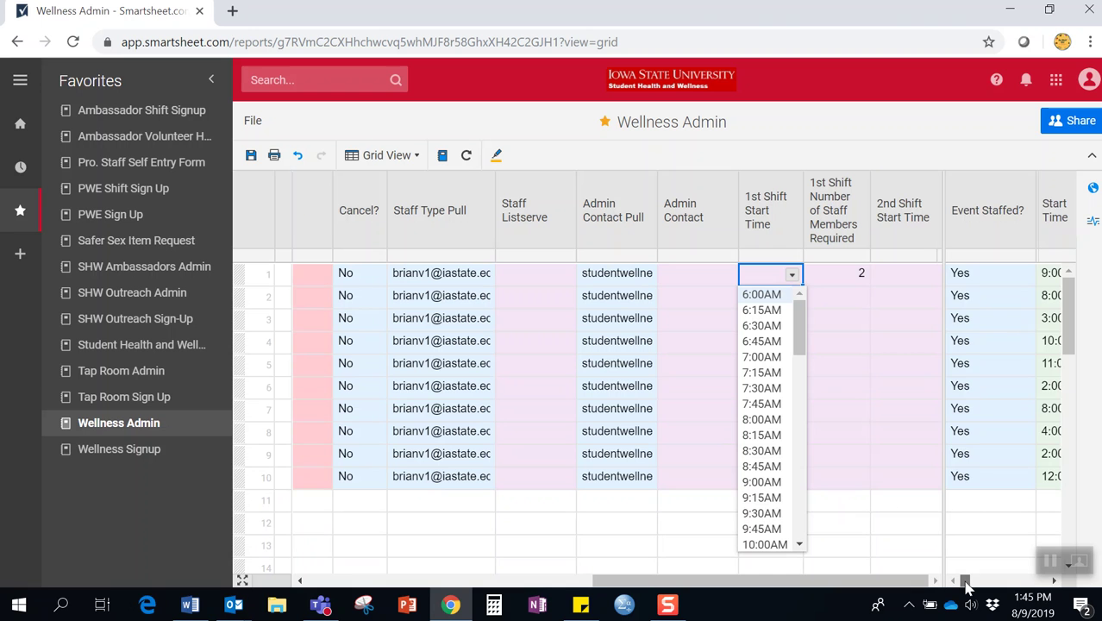
pyautogui.hscroll(3, 965, 584)
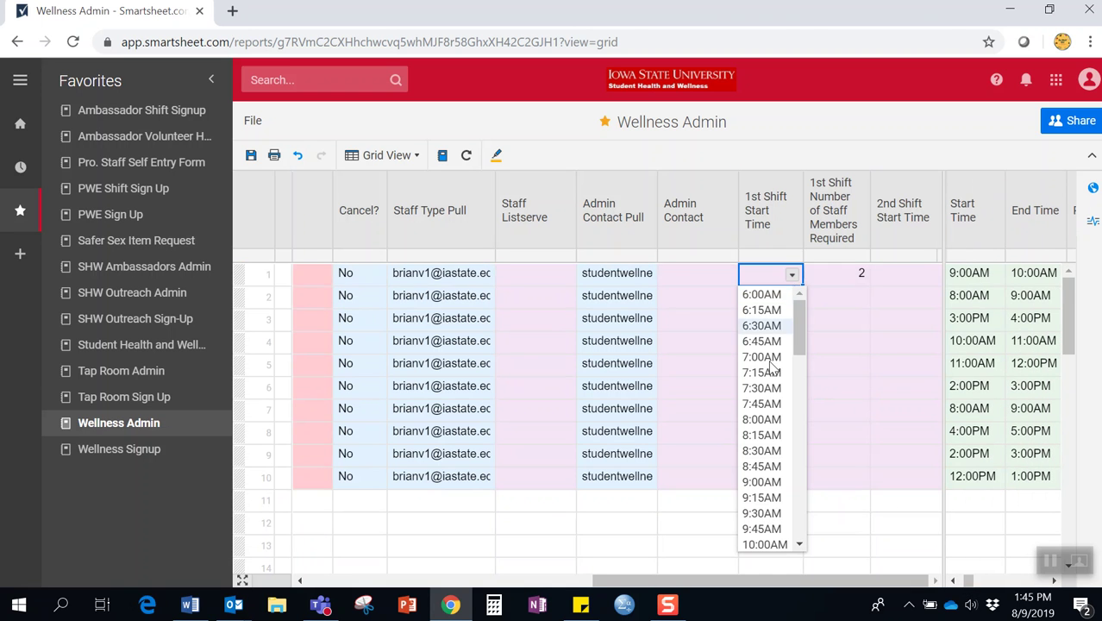
pyautogui.click(772, 479)
# - Set the 2nd Shift Start Time of the RQT00280 request to 10:00AM
pyautogui.click(927, 276)
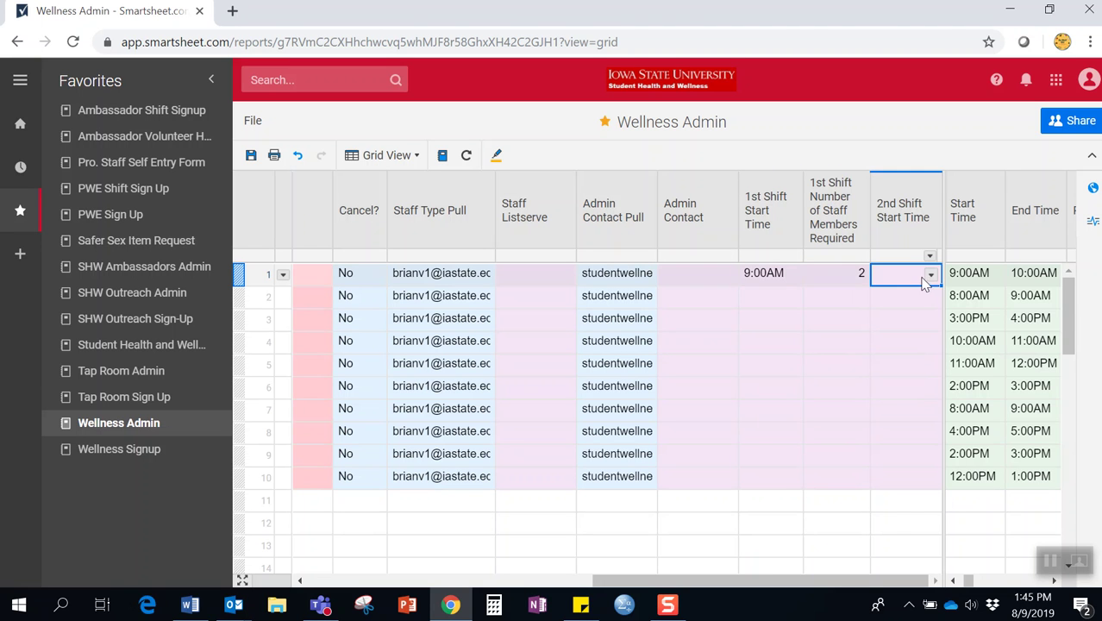
pyautogui.click(930, 276)
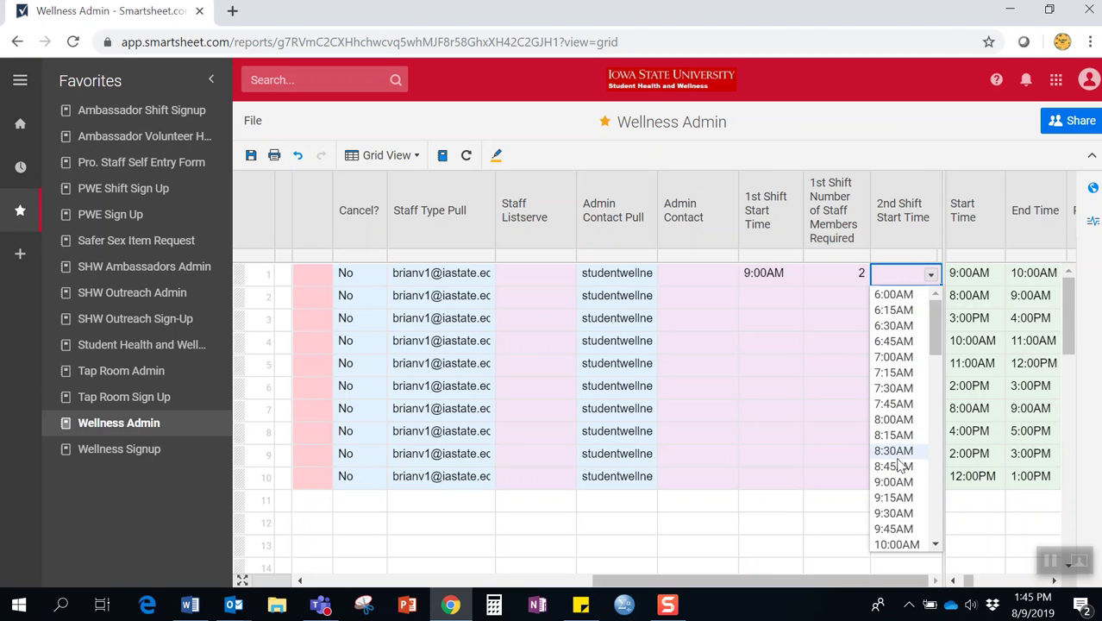
pyautogui.click(897, 544)
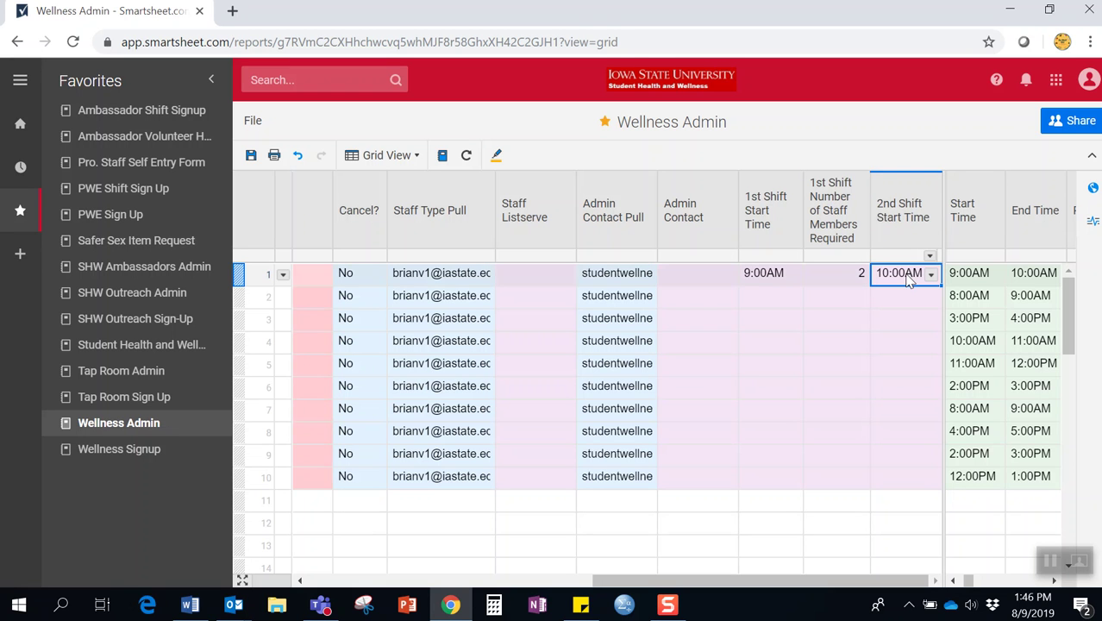
pyautogui.click(847, 504)
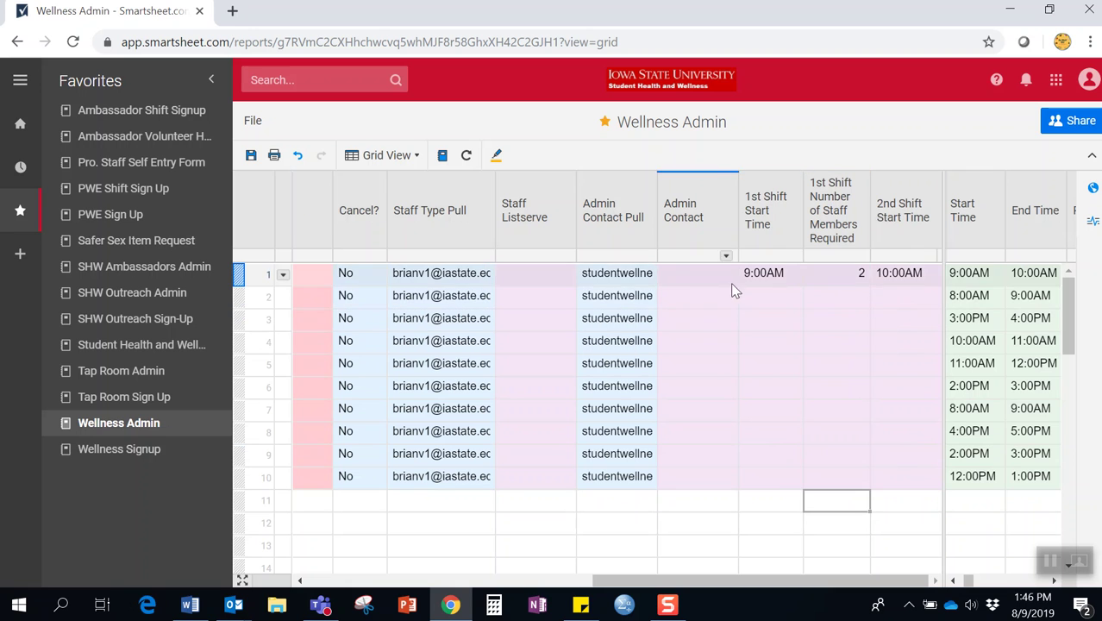
# - Assign the student wellness contact from the Admin Contact Pull value as the RQT00280 request's Admin Contact
pyautogui.click(629, 283)
pyautogui.click(681, 276)
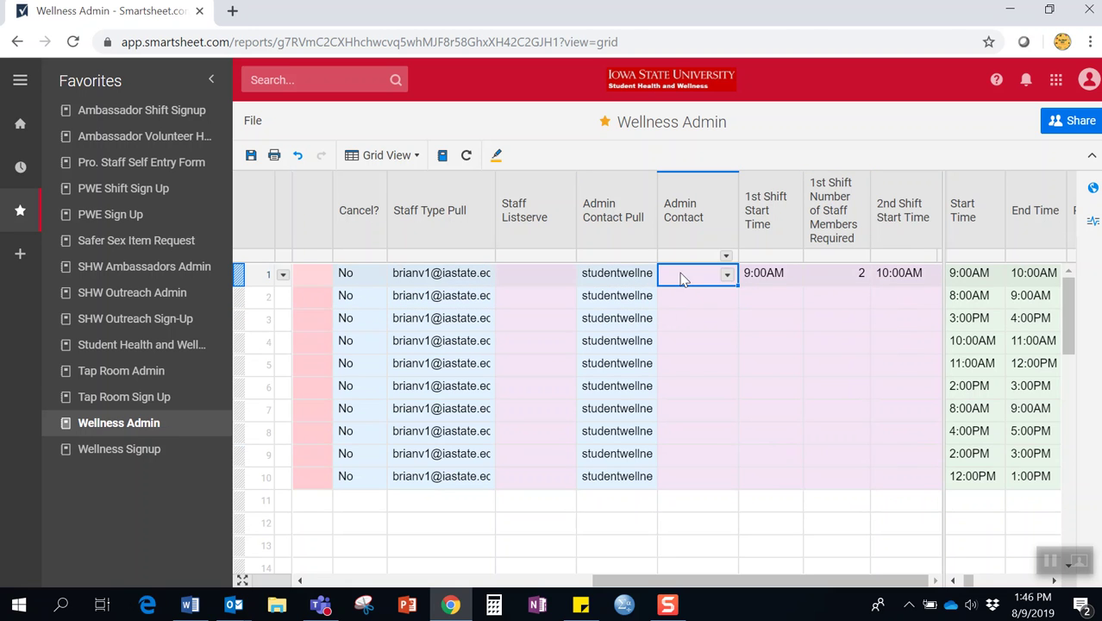
pyautogui.write('stu')
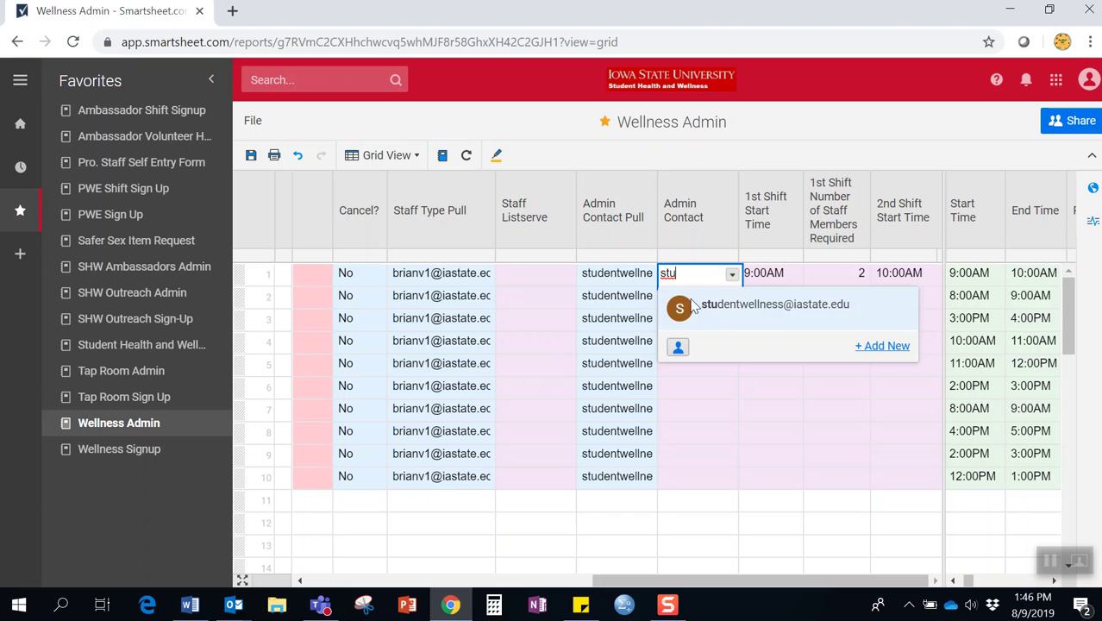
pyautogui.click(725, 308)
# - Assign the contact matching the Staff Type Pull value as the RQT00280 request's Staff Listserve and check the row's Status
pyautogui.click(547, 276)
pyautogui.write('bri')
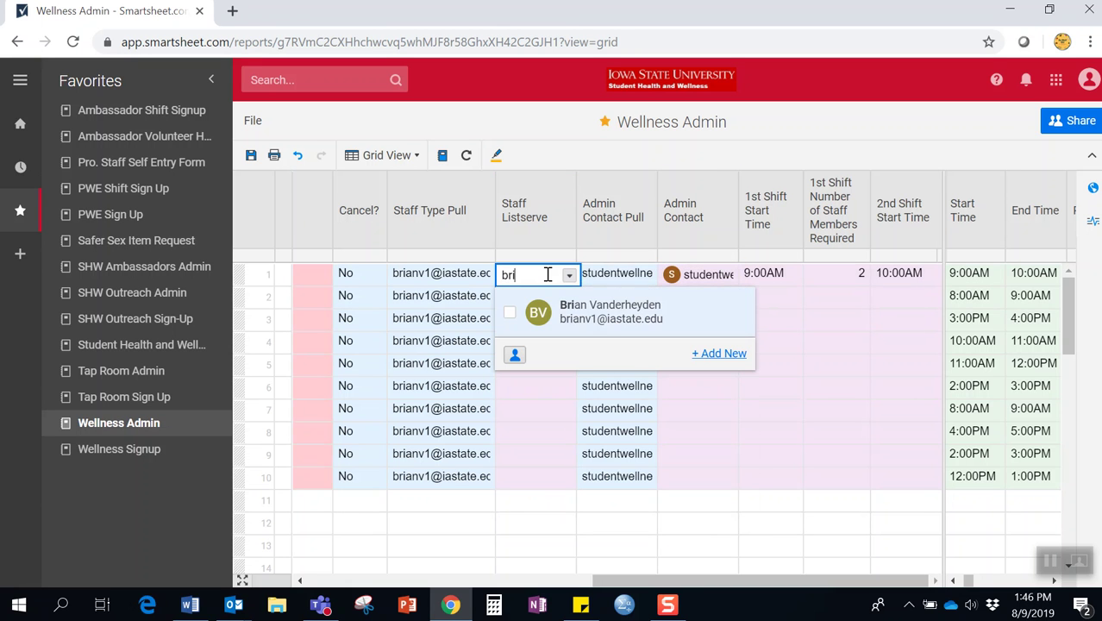
pyautogui.click(573, 308)
pyautogui.click(832, 439)
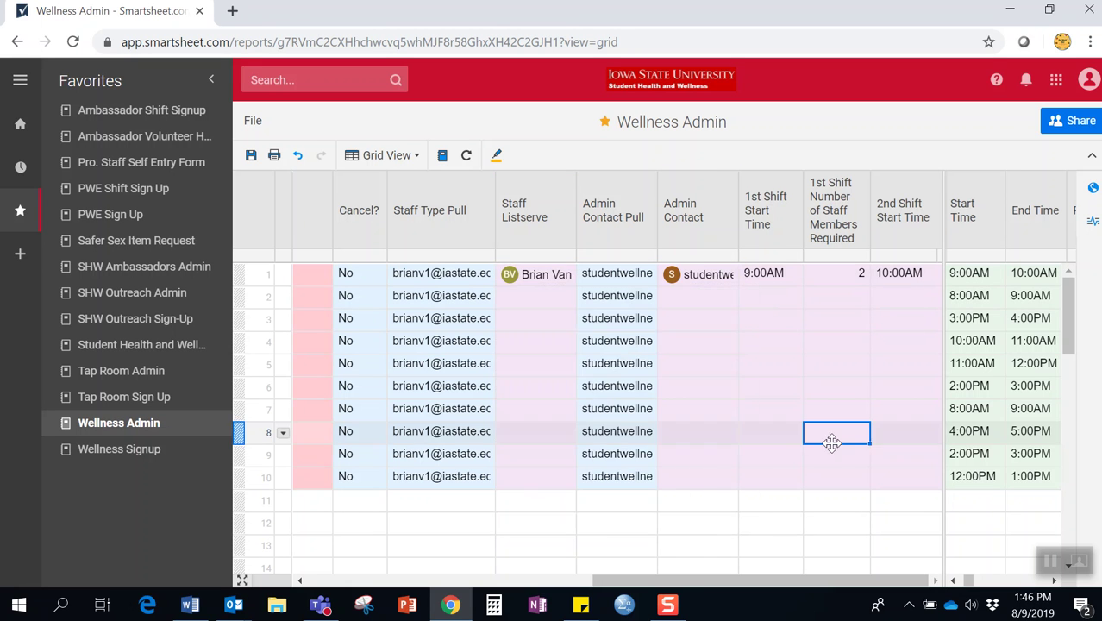
pyautogui.moveTo(698, 586); pyautogui.dragTo(416, 575)
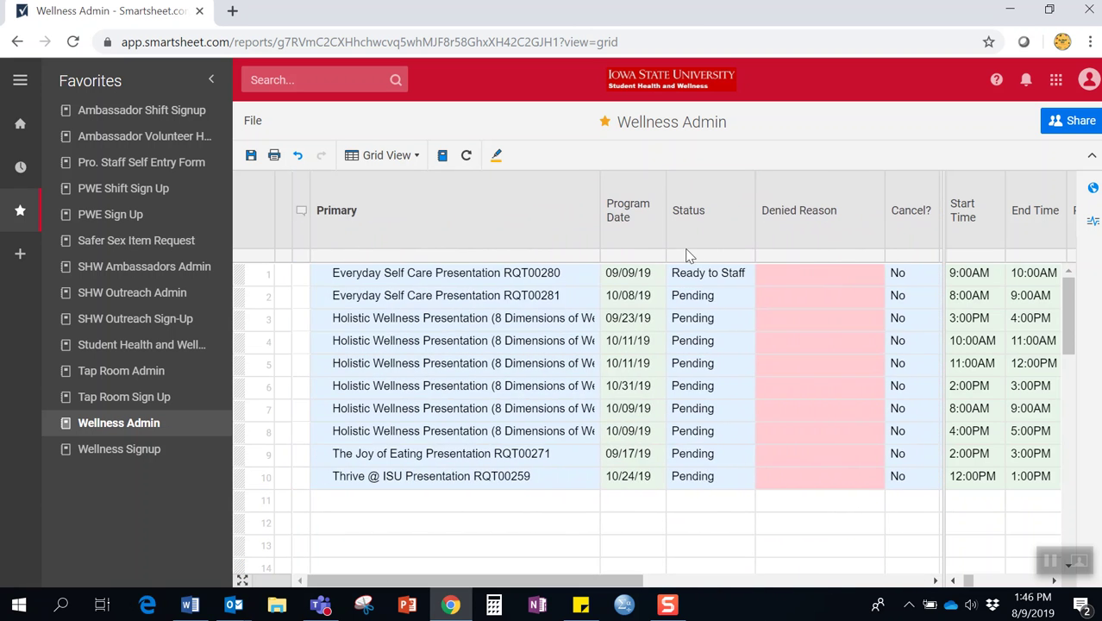
pyautogui.click(722, 280)
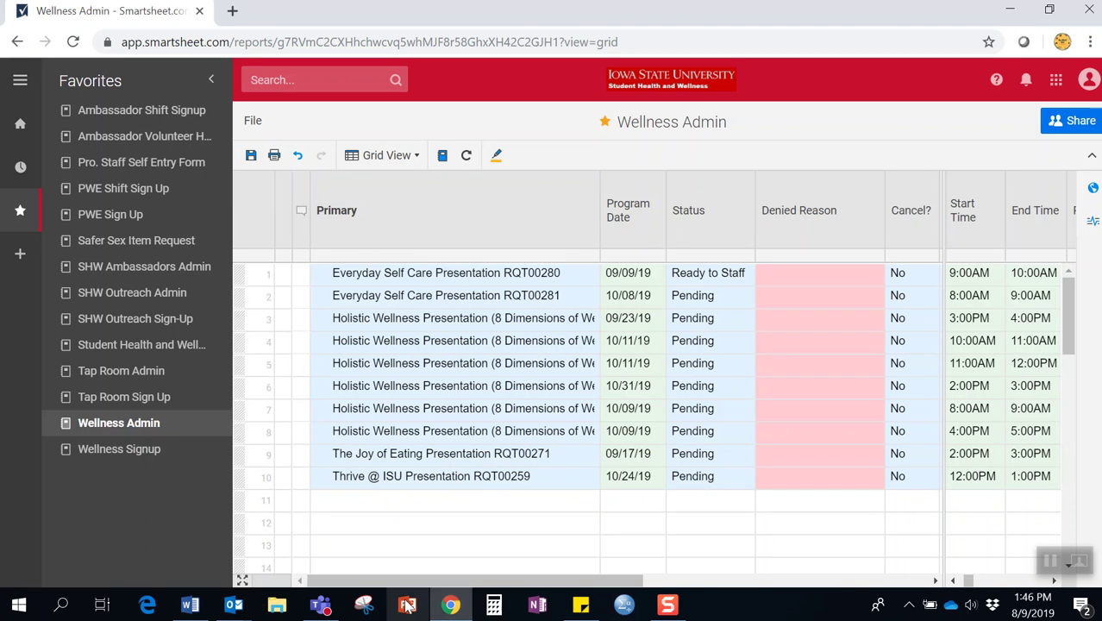
# - Open the "Outreach on 08/20/19 Needs Staffed" message in Outlook and read its sign-up link and event details
pyautogui.moveTo(231, 607)
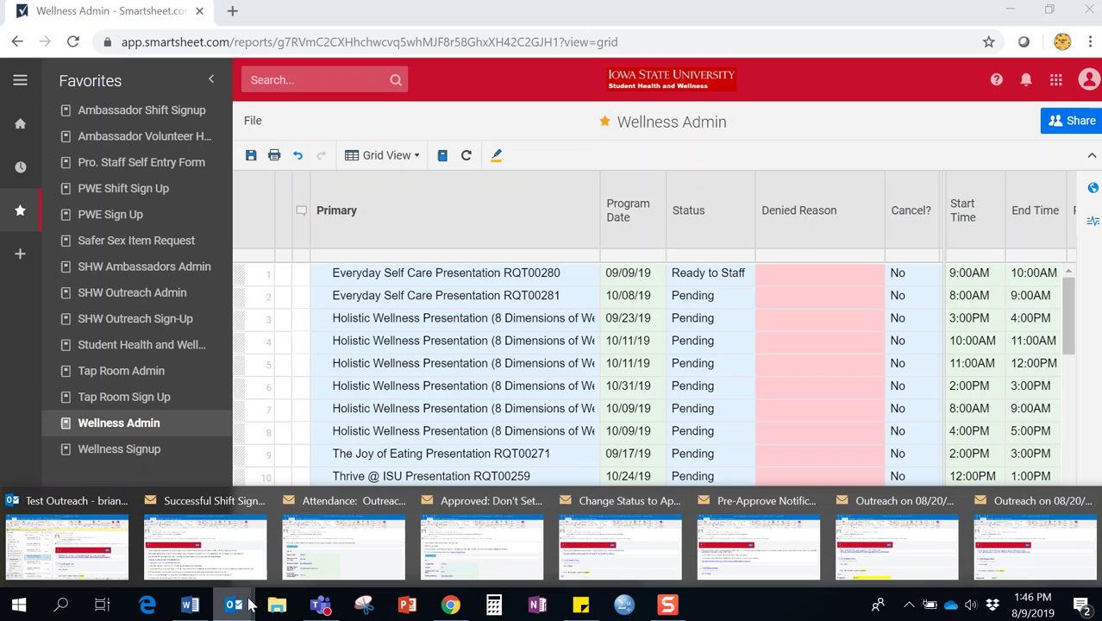
pyautogui.click(1045, 546)
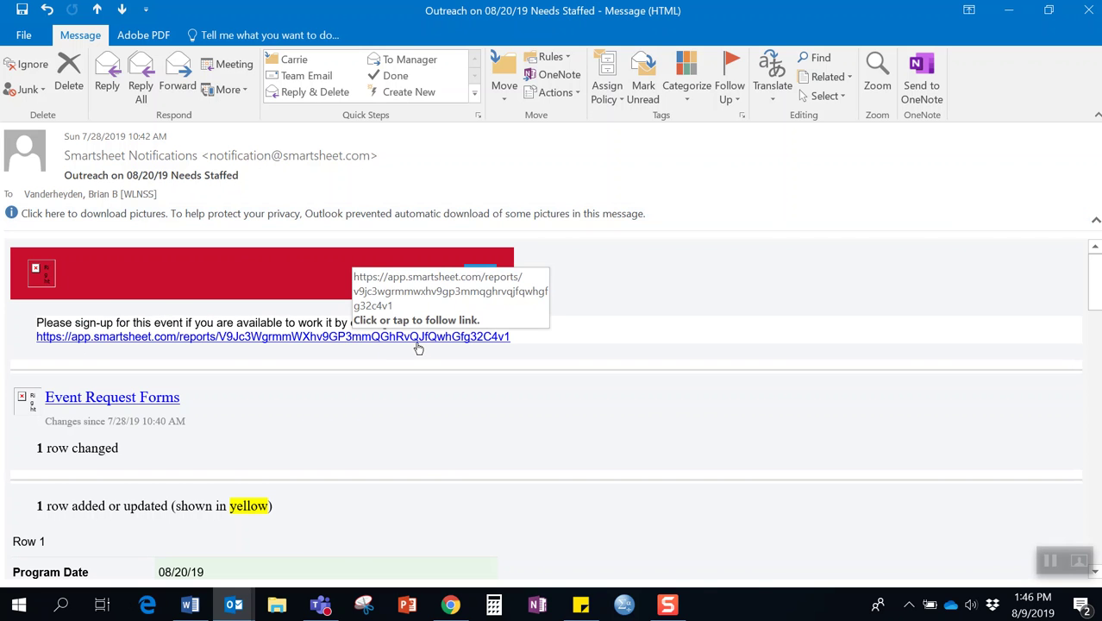
pyautogui.scroll(-10, 552, 405)
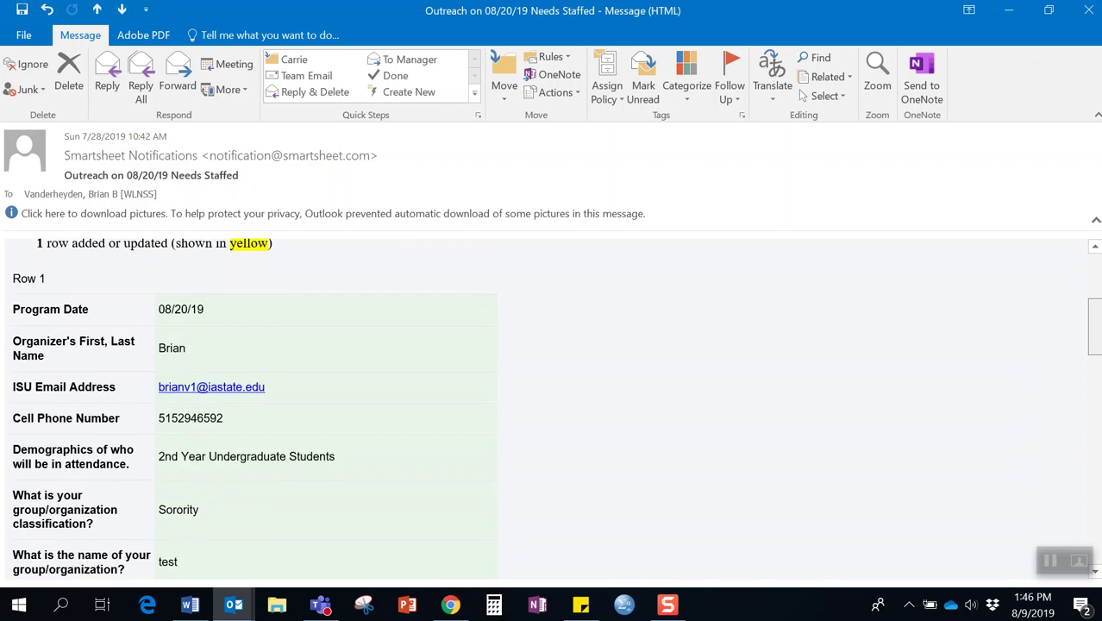
pyautogui.scroll(-3, 1096, 259)
pyautogui.scroll(12, 1097, 258)
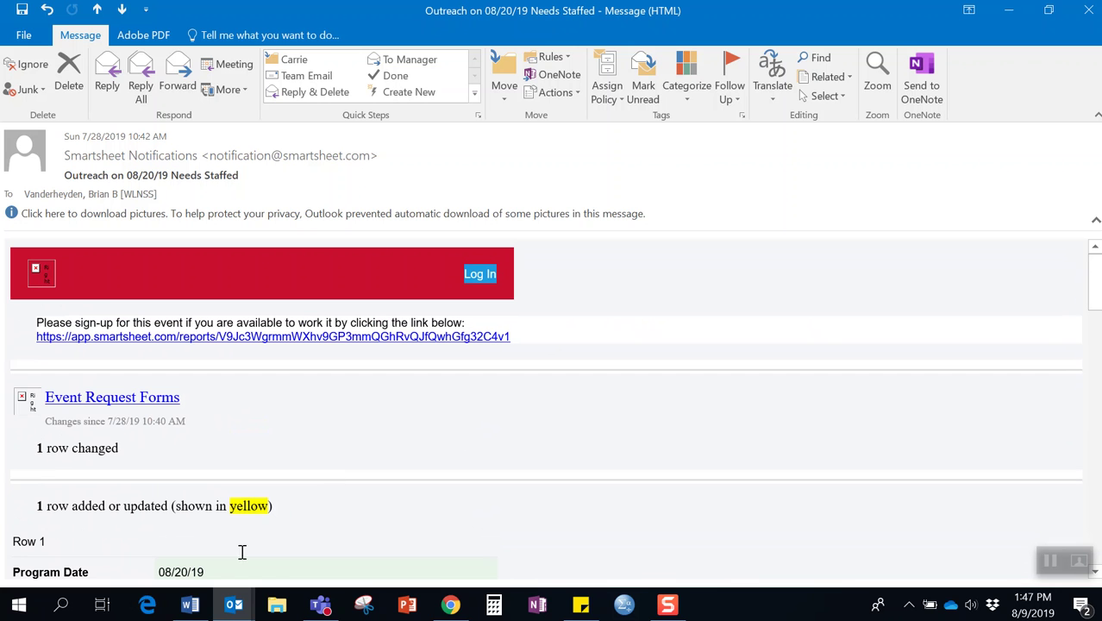
# - Switch to Smartsheet in Chrome, open the Wellness Signup report and review the shift, organizer and event columns of the 09/09/19 request
pyautogui.click(450, 606)
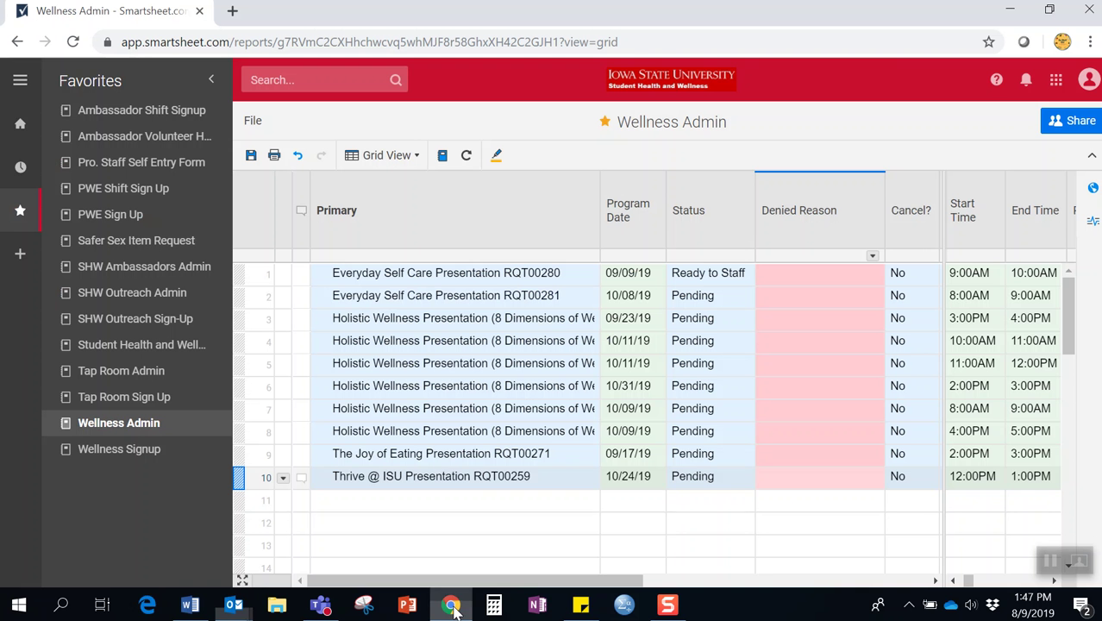
pyautogui.click(137, 455)
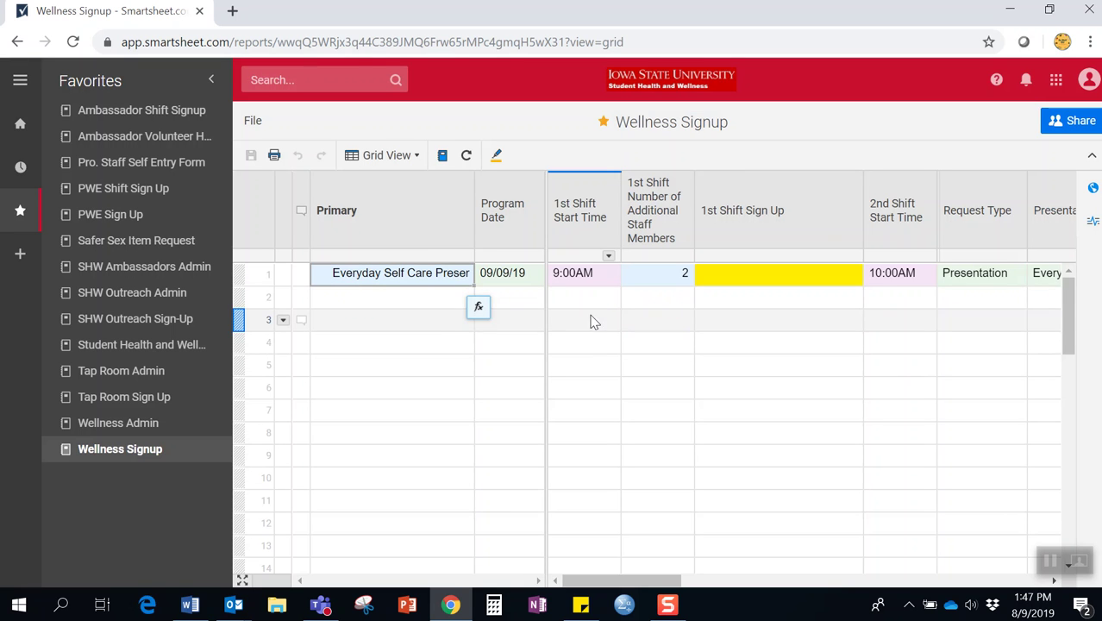
pyautogui.moveTo(634, 582); pyautogui.dragTo(614, 586)
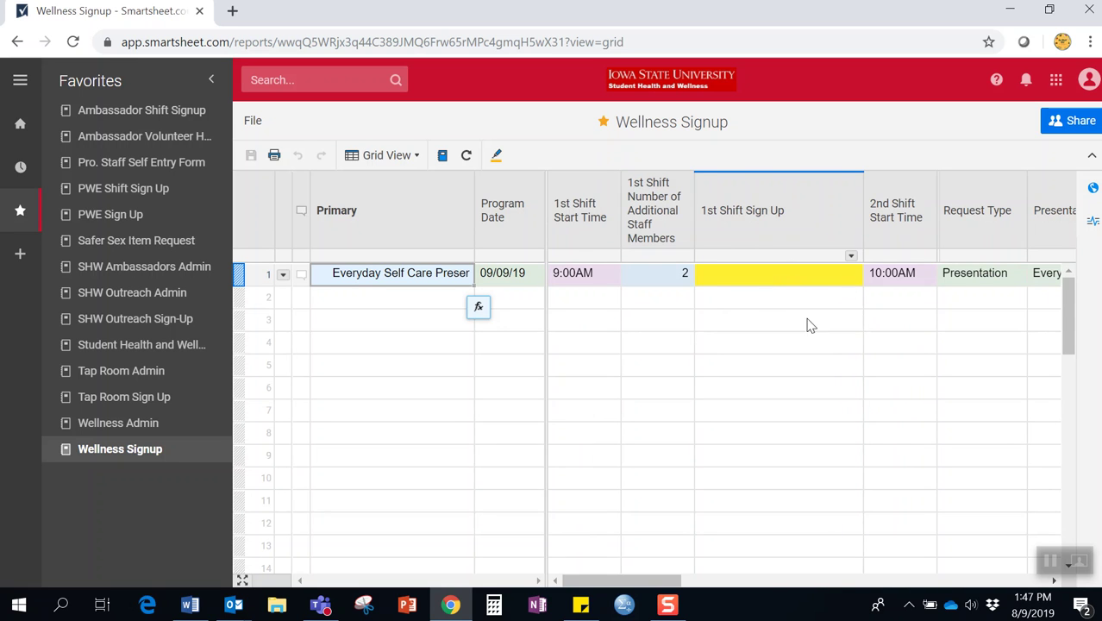
pyautogui.moveTo(626, 579); pyautogui.dragTo(941, 546)
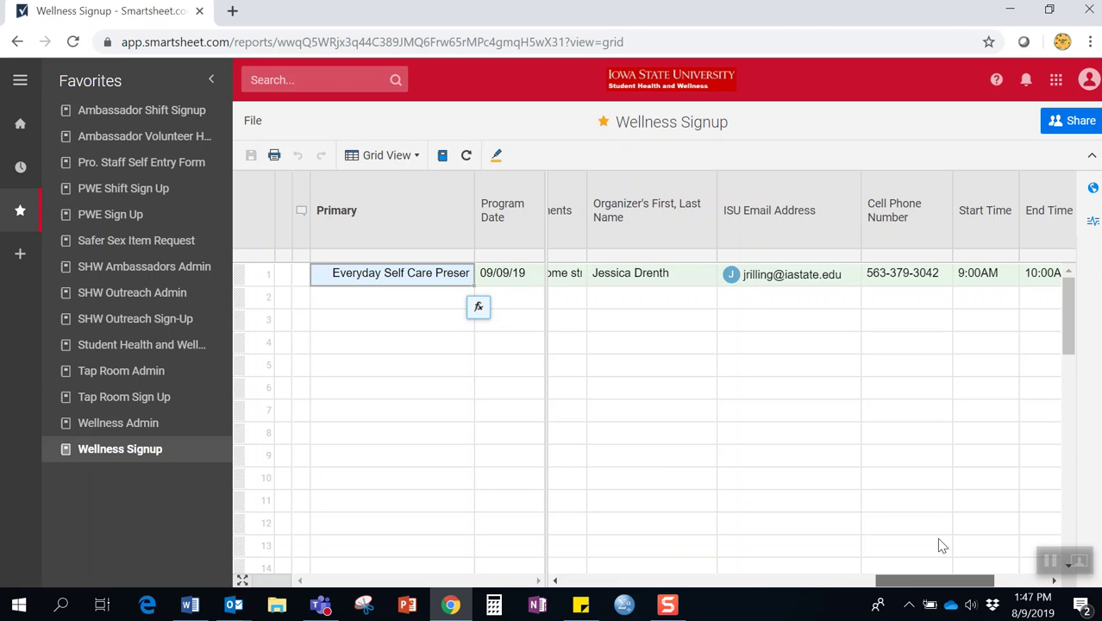
pyautogui.moveTo(942, 546); pyautogui.dragTo(968, 545)
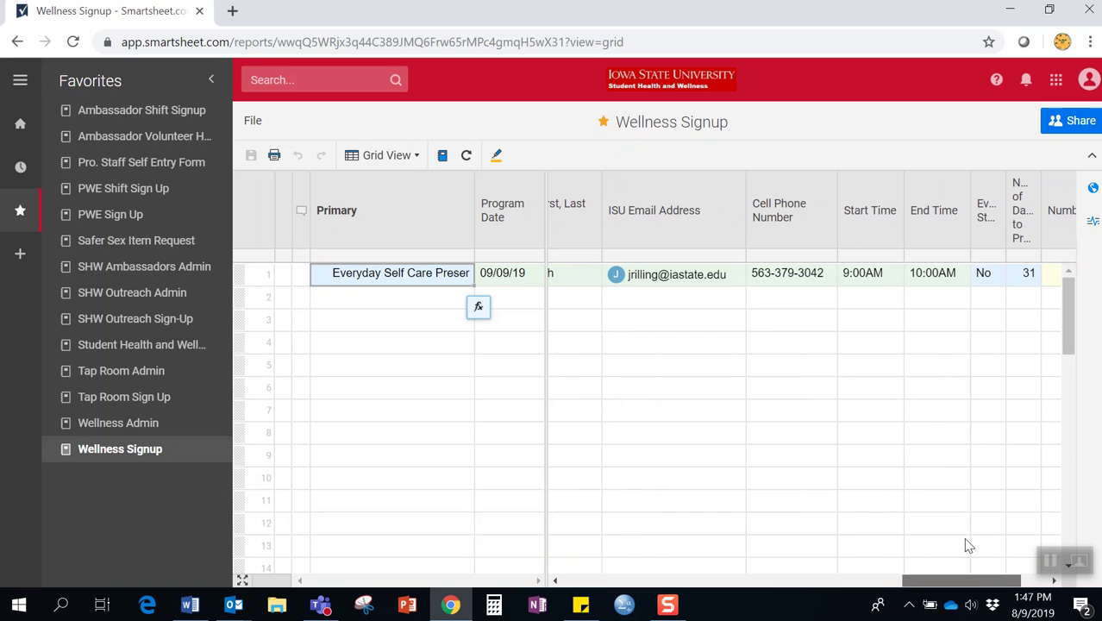
pyautogui.moveTo(968, 546); pyautogui.dragTo(614, 556)
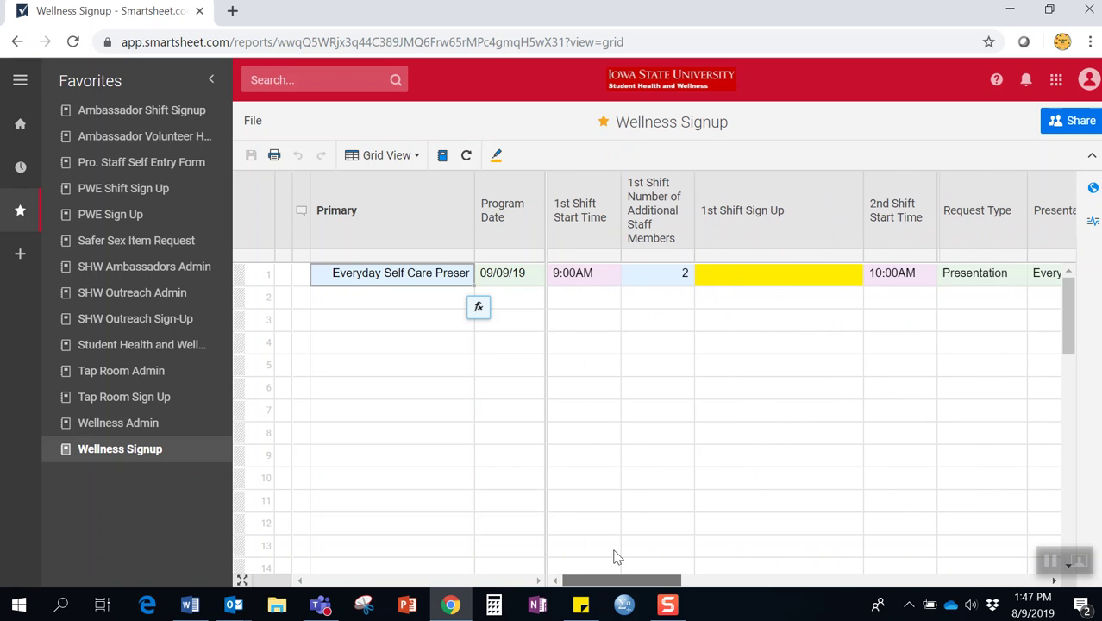
# - Add the non-SHW Form contact to the 1st Shift Sign Up of the 09/09/19 Everyday Self Care request
pyautogui.click(852, 276)
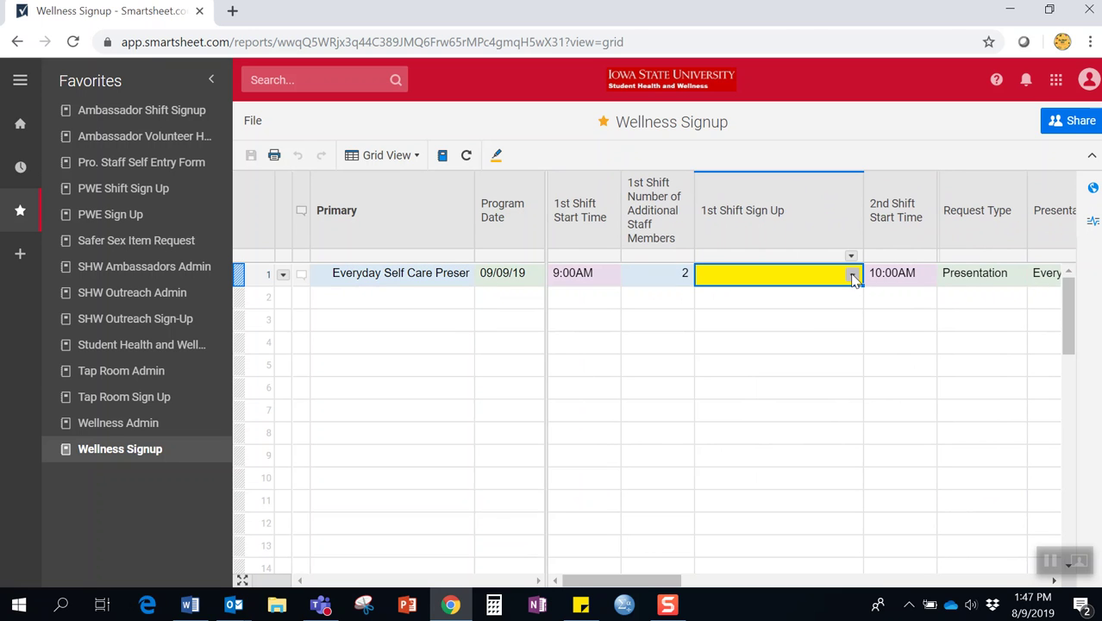
pyautogui.click(852, 276)
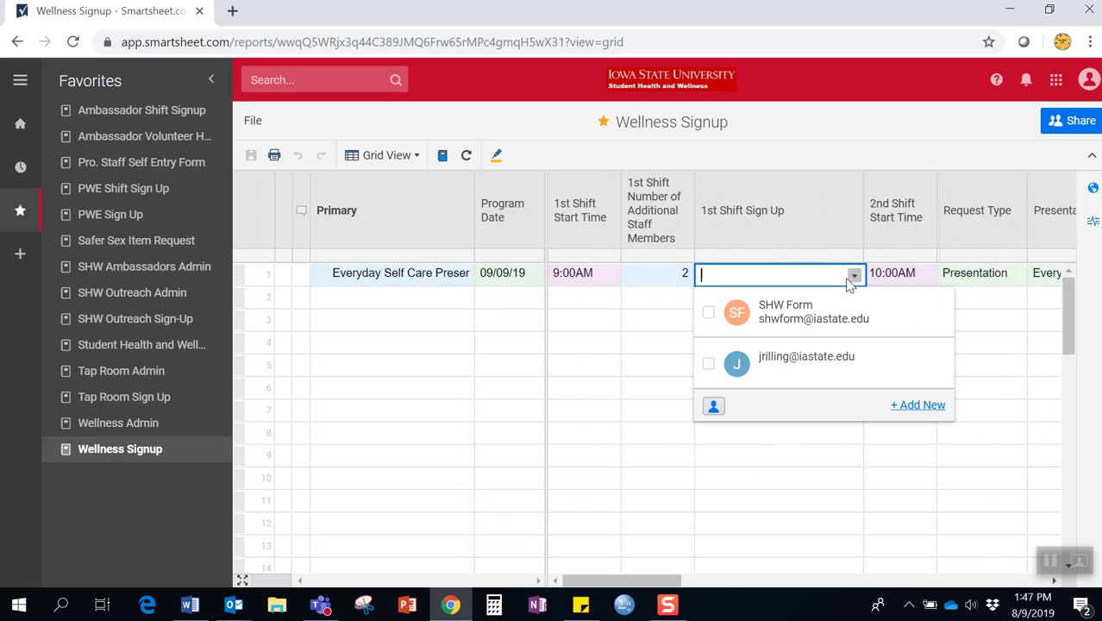
pyautogui.click(709, 369)
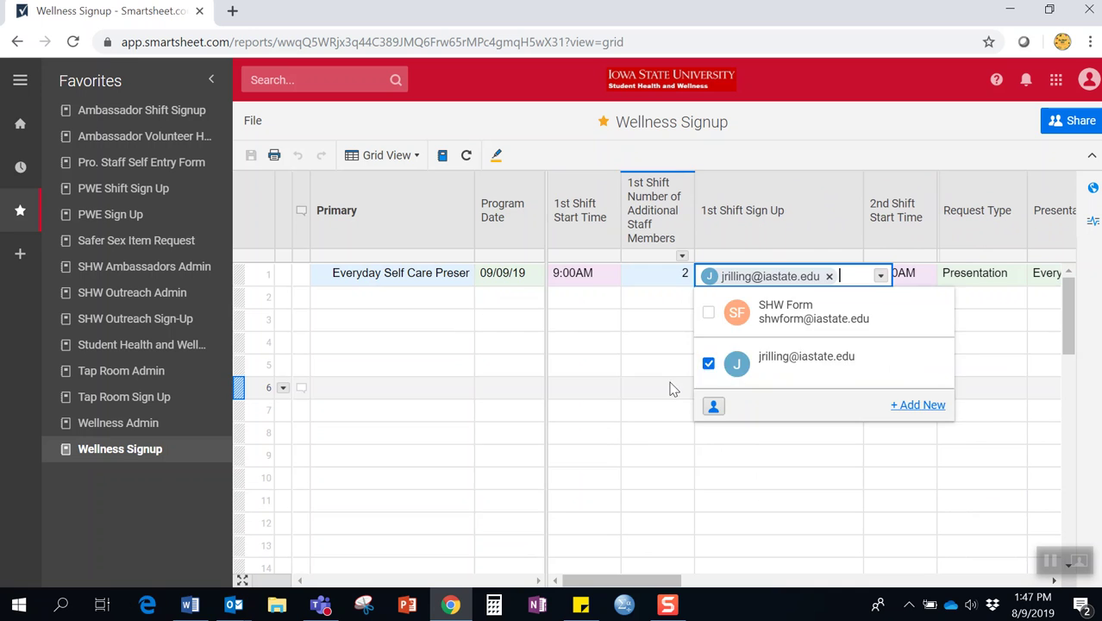
pyautogui.click(671, 386)
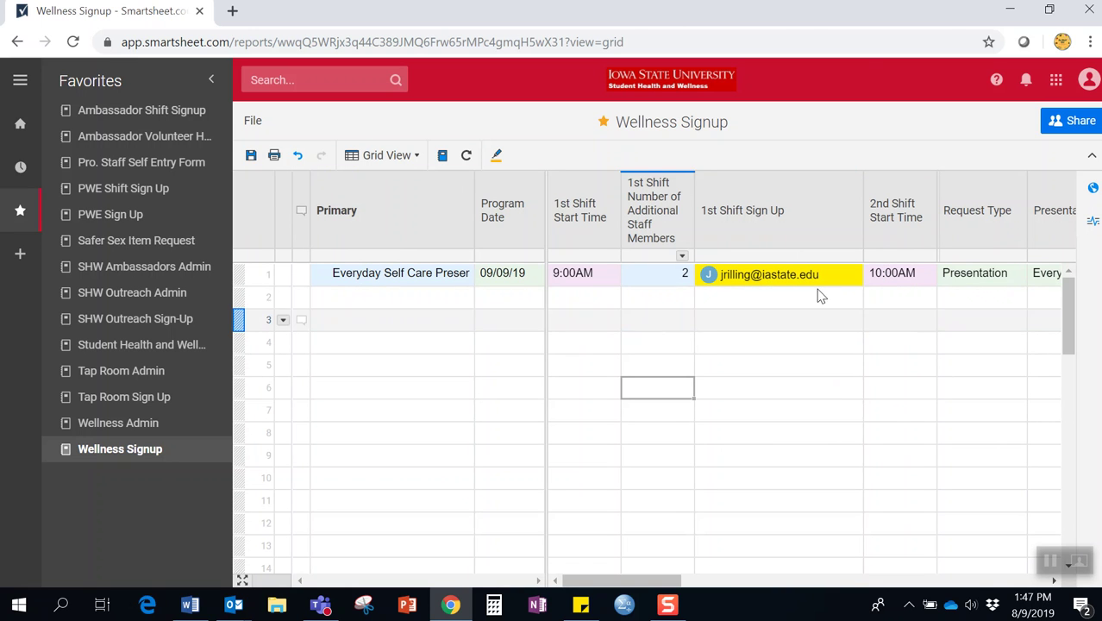
# - Remove the assigned contact from the 1st Shift Sign Up of the 09/09/19 Everyday Self Care request
pyautogui.click(854, 279)
pyautogui.click(853, 280)
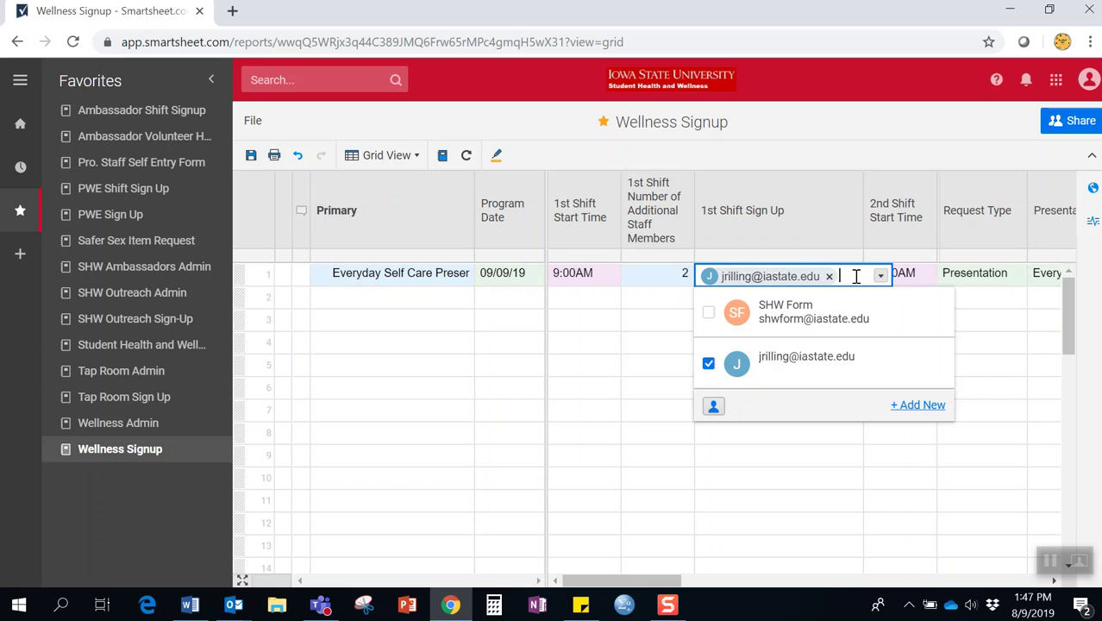
pyautogui.click(706, 365)
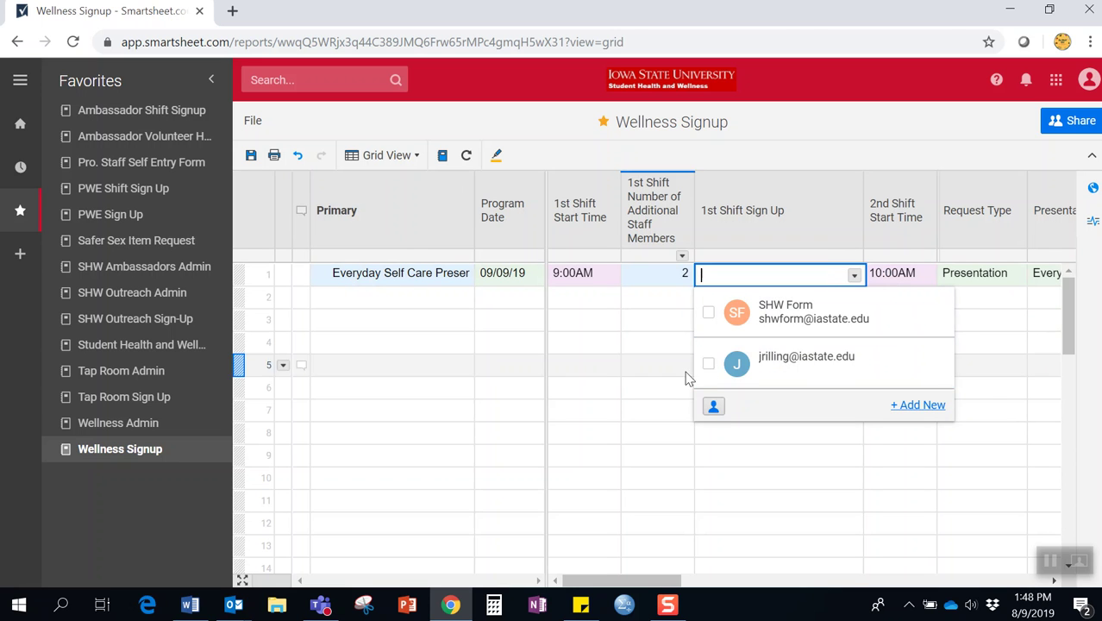
pyautogui.click(683, 373)
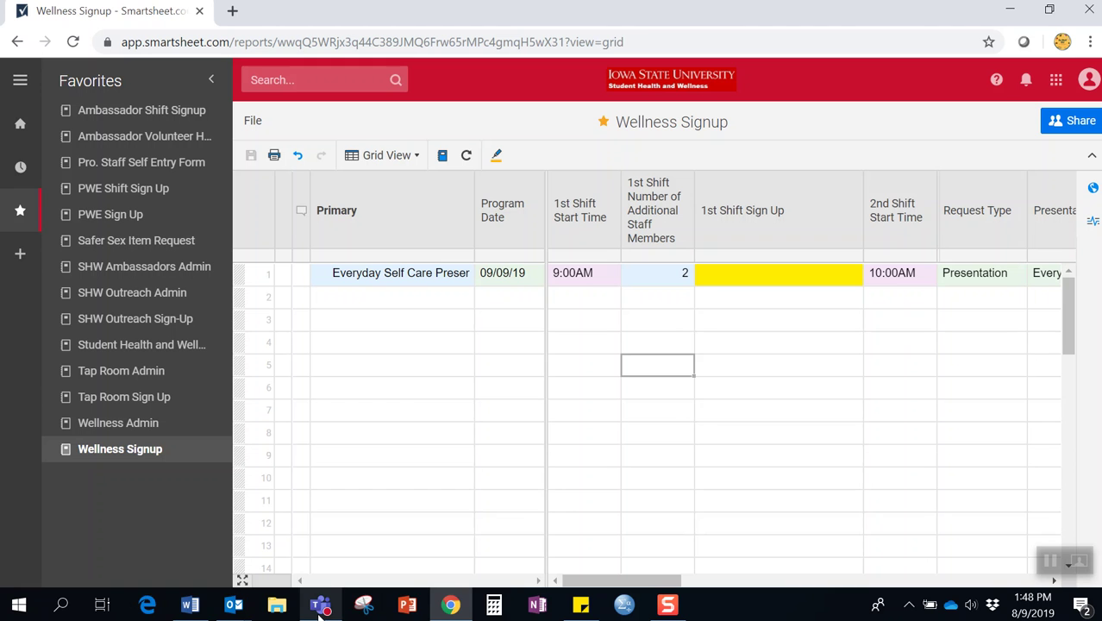
# - Open the "Successful Shift Sign up Or Notification of Co-Facilitator" message in Outlook and read its steps for finding a sub
pyautogui.moveTo(241, 610)
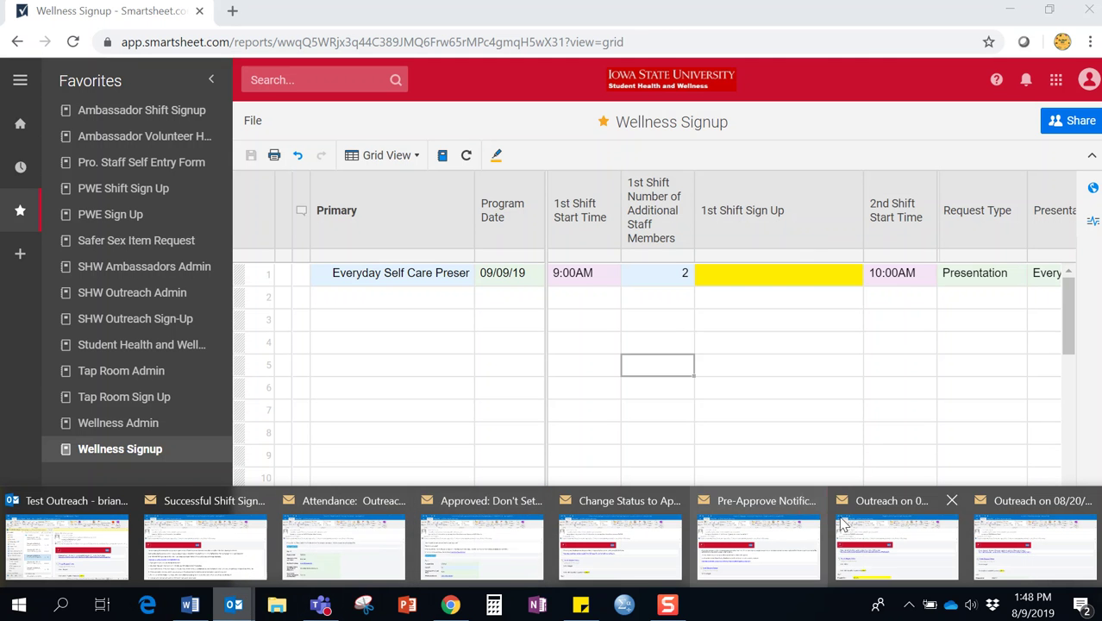
pyautogui.click(806, 550)
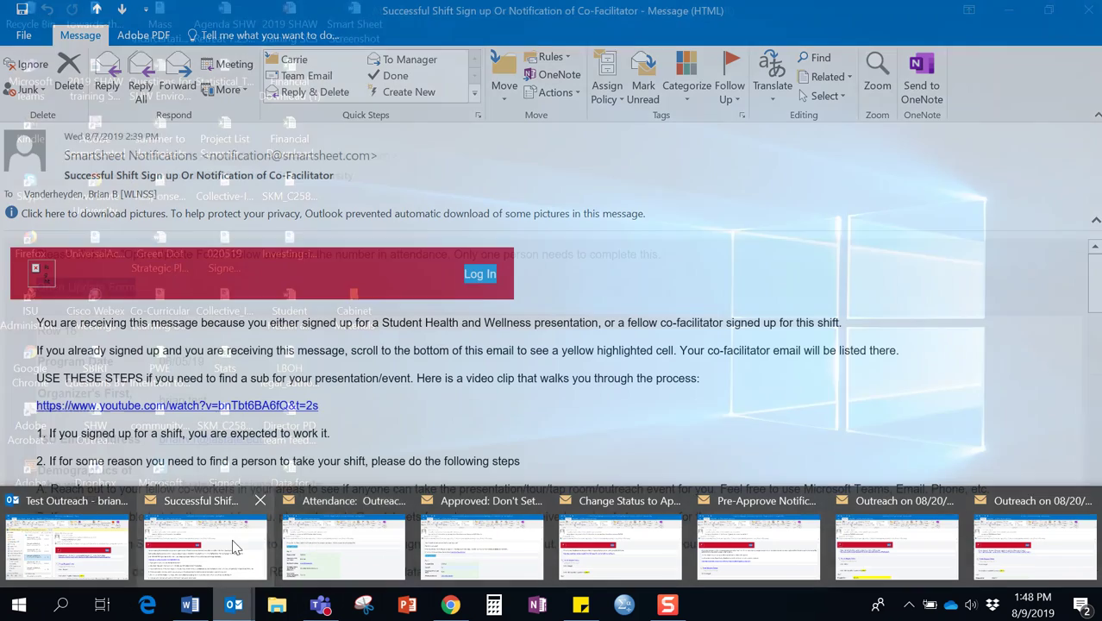
pyautogui.click(232, 539)
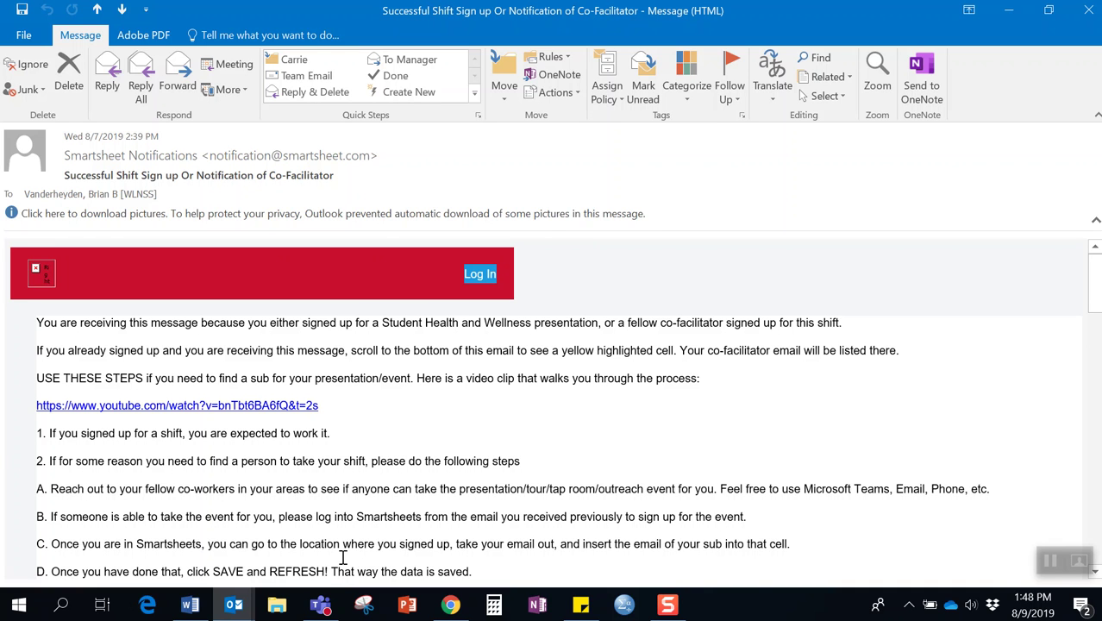
pyautogui.moveTo(325, 608)
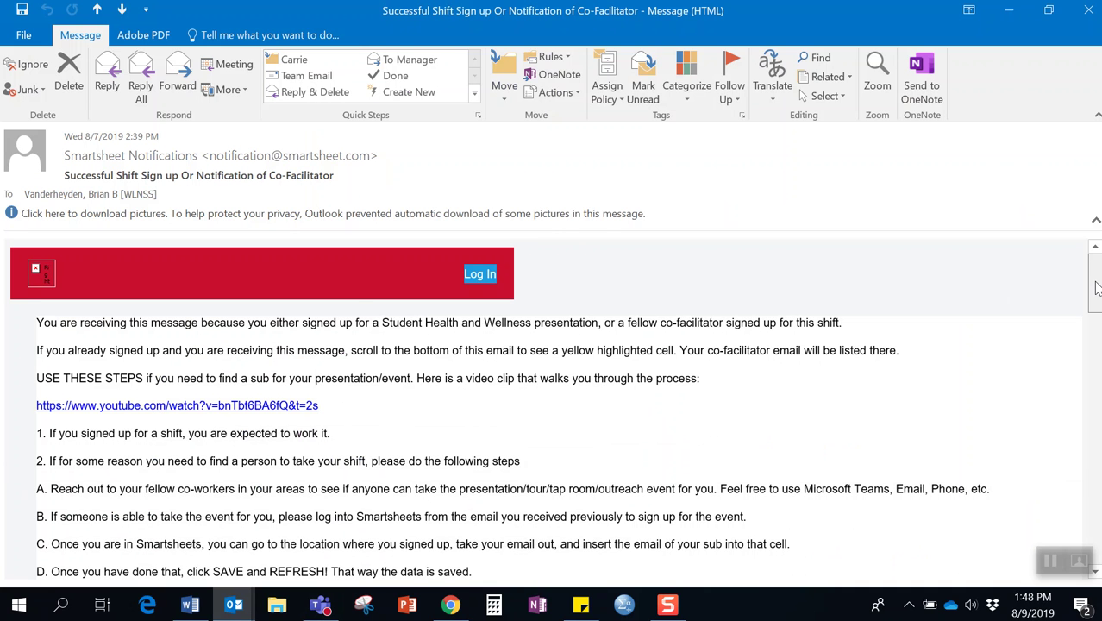
pyautogui.moveTo(1096, 289); pyautogui.dragTo(1095, 309)
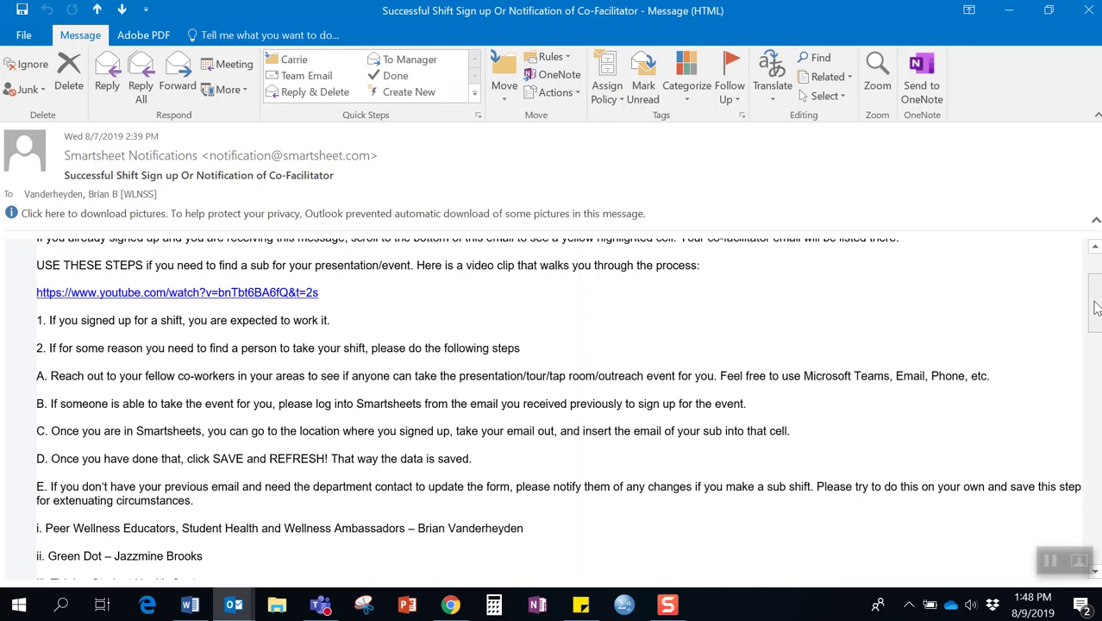
pyautogui.moveTo(1095, 306); pyautogui.dragTo(1093, 276)
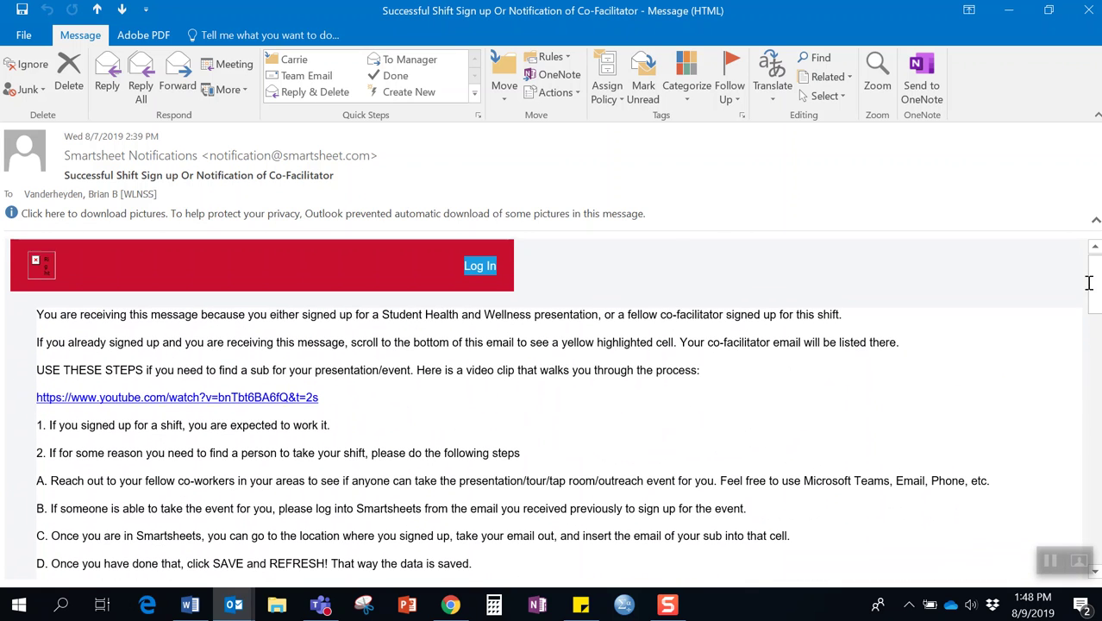
pyautogui.click(1016, 15)
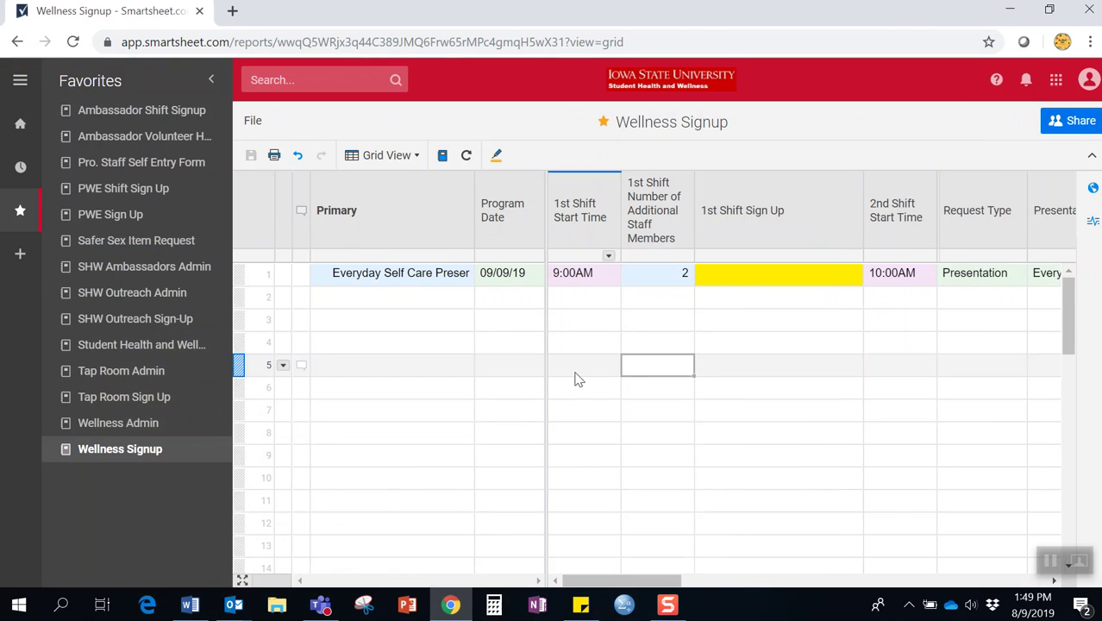
# - Read the Outlook "Pre-Approve Notification" message for Outreach on 08/20/19 and the "Change Status to Approved" message for the 08/29/19 presentation
pyautogui.moveTo(231, 606)
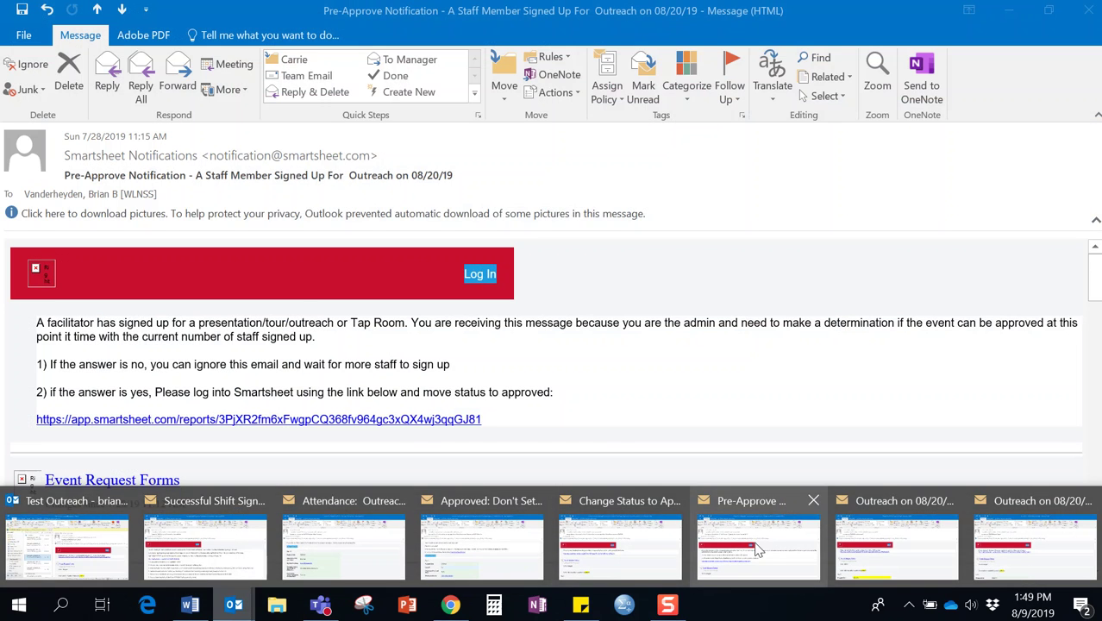
pyautogui.click(757, 549)
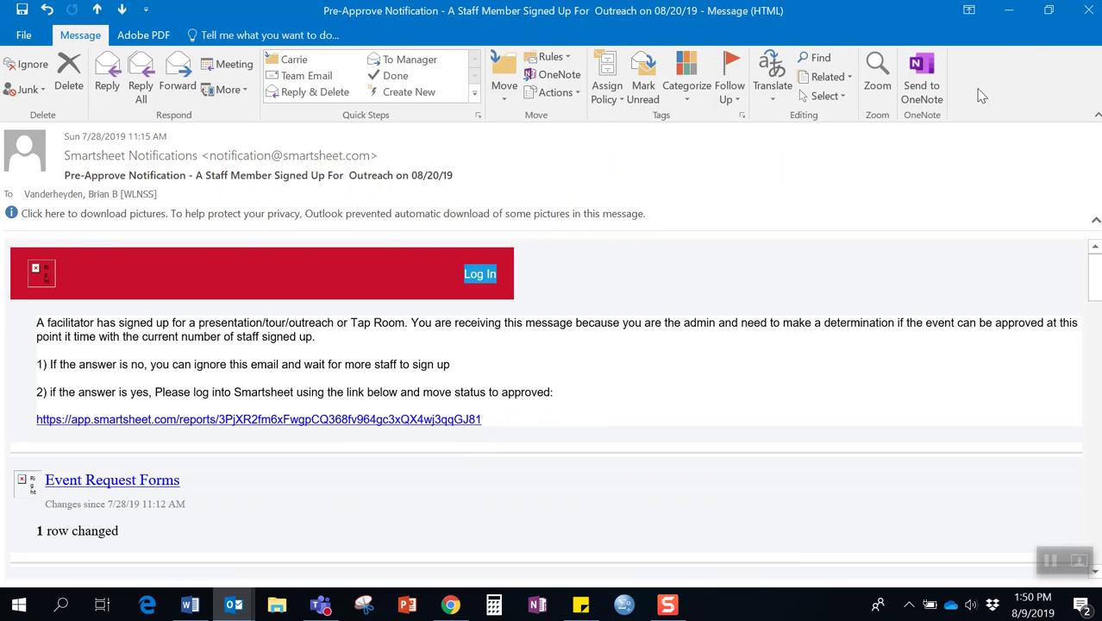
pyautogui.moveTo(246, 605)
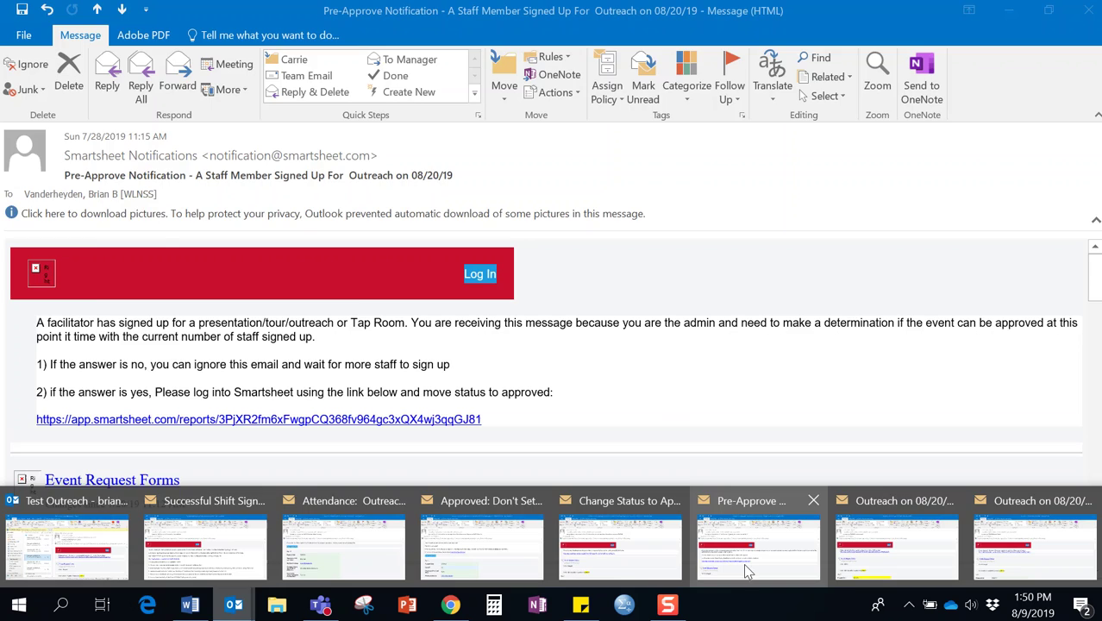
pyautogui.click(655, 546)
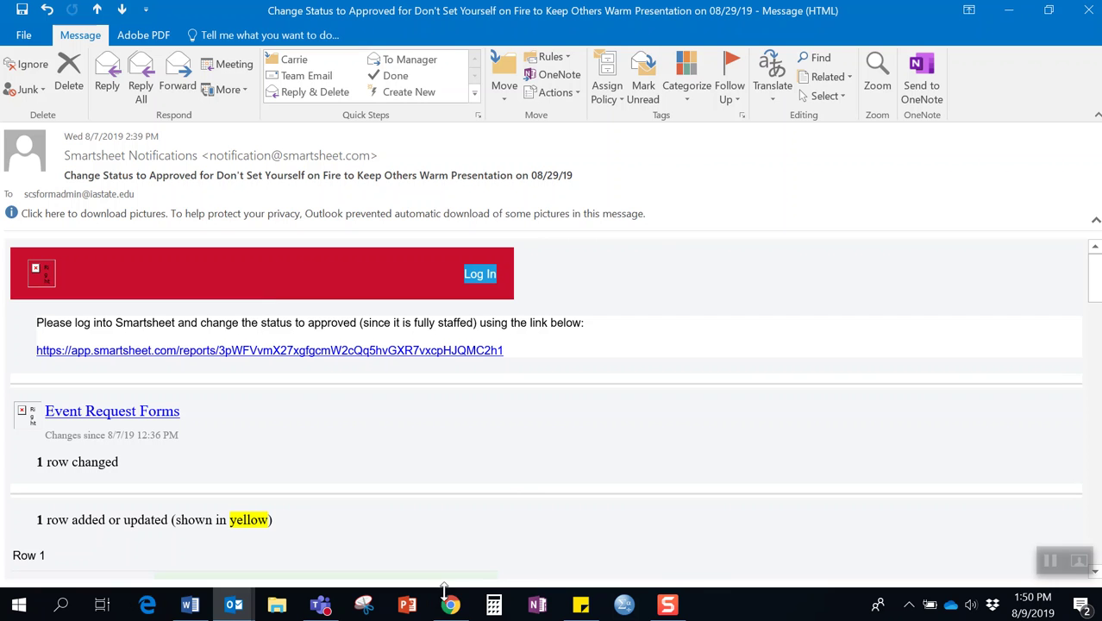
# - Switch to Chrome, open the Wellness Admin report and set the Status of the RQT00280 request to Approved
pyautogui.click(450, 606)
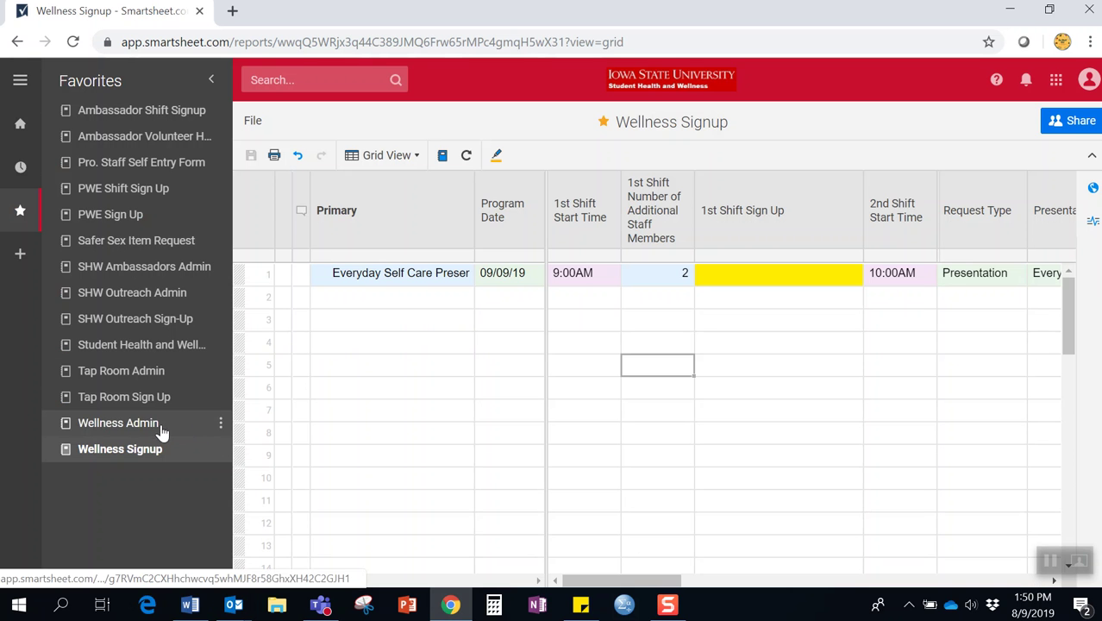
pyautogui.click(226, 426)
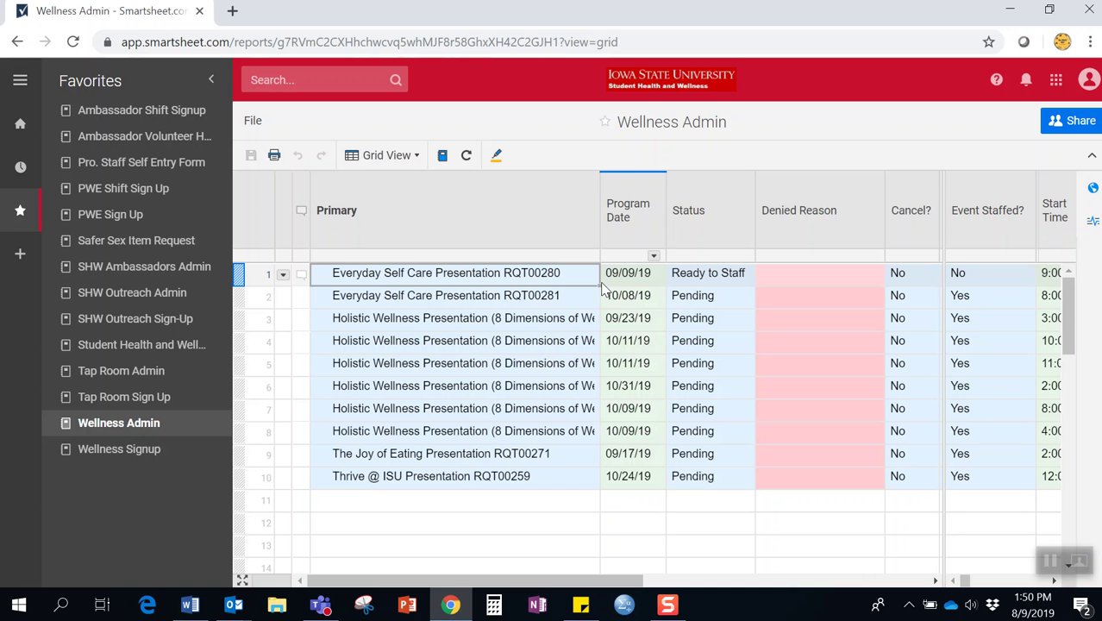
pyautogui.click(740, 274)
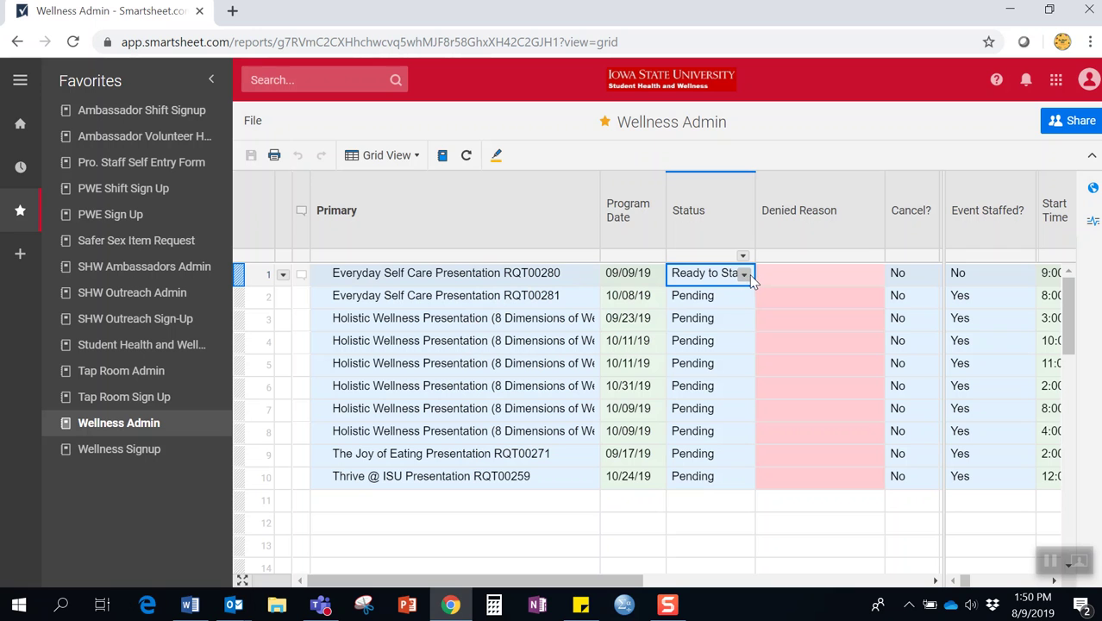
pyautogui.click(743, 276)
pyautogui.click(728, 323)
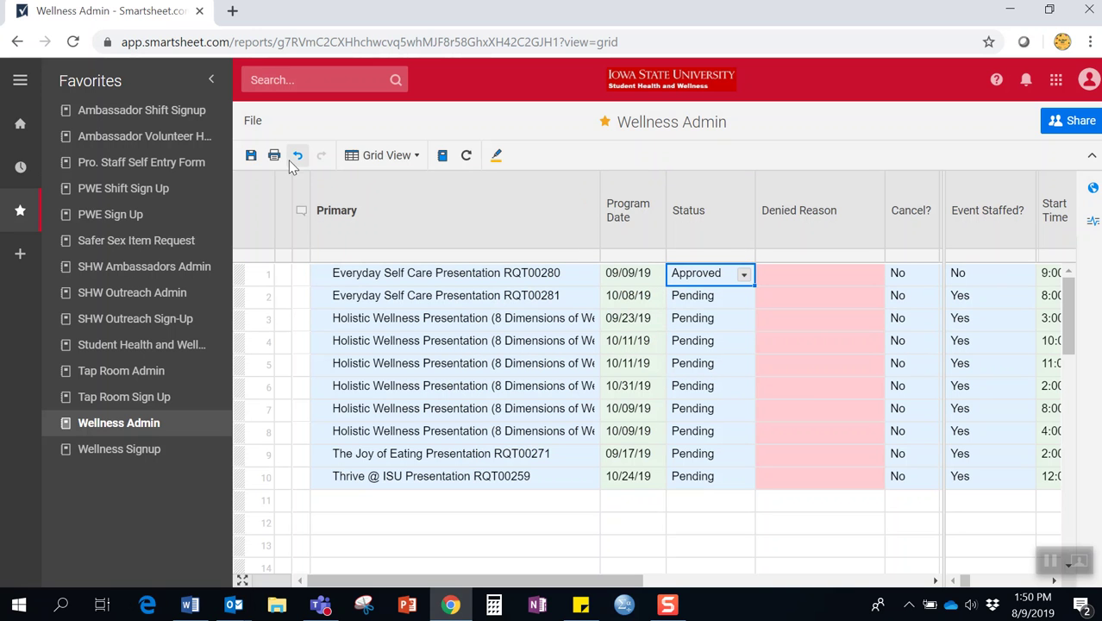
pyautogui.click(250, 155)
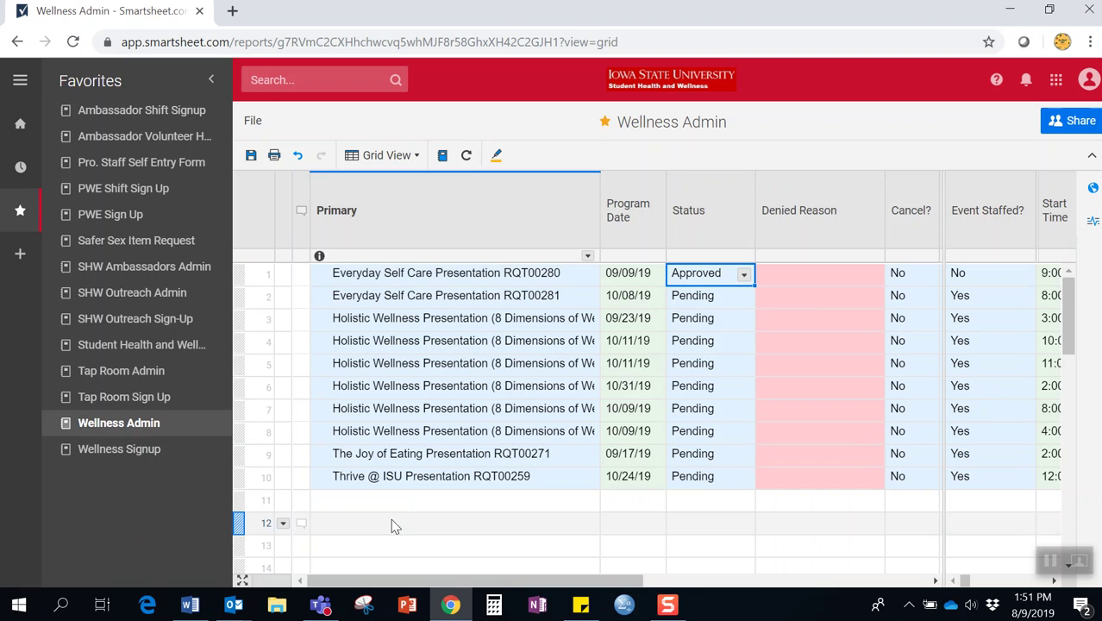
# - Read the Outlook "Approved" message for the 08/29/19 presentation and the "Attendance" message for Outreach on 06/05/19
pyautogui.moveTo(451, 606)
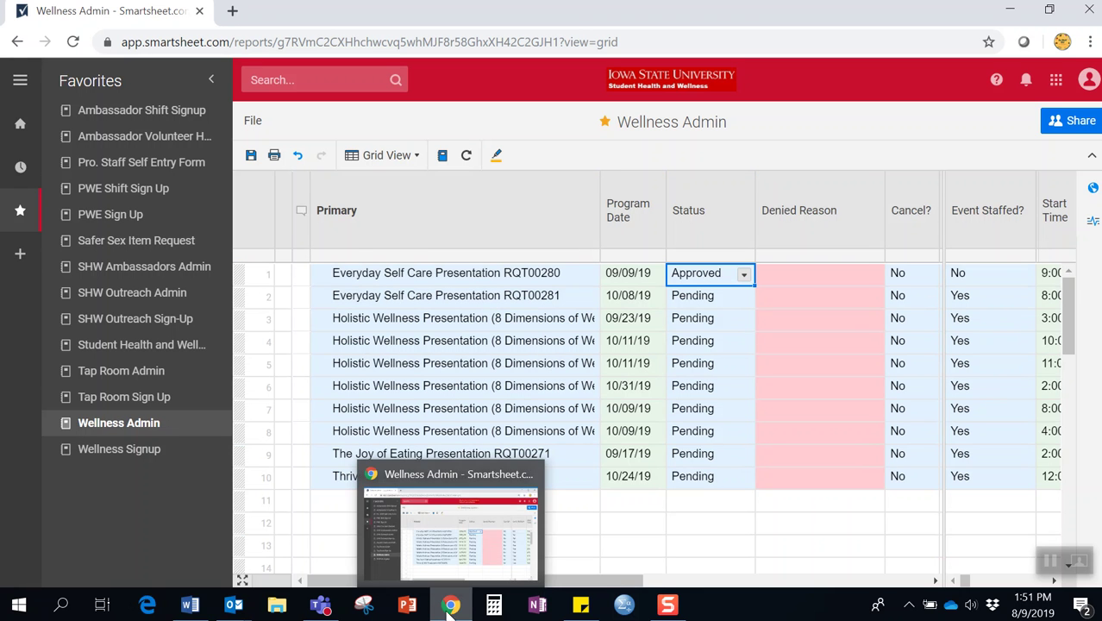
pyautogui.moveTo(234, 606)
pyautogui.click(423, 554)
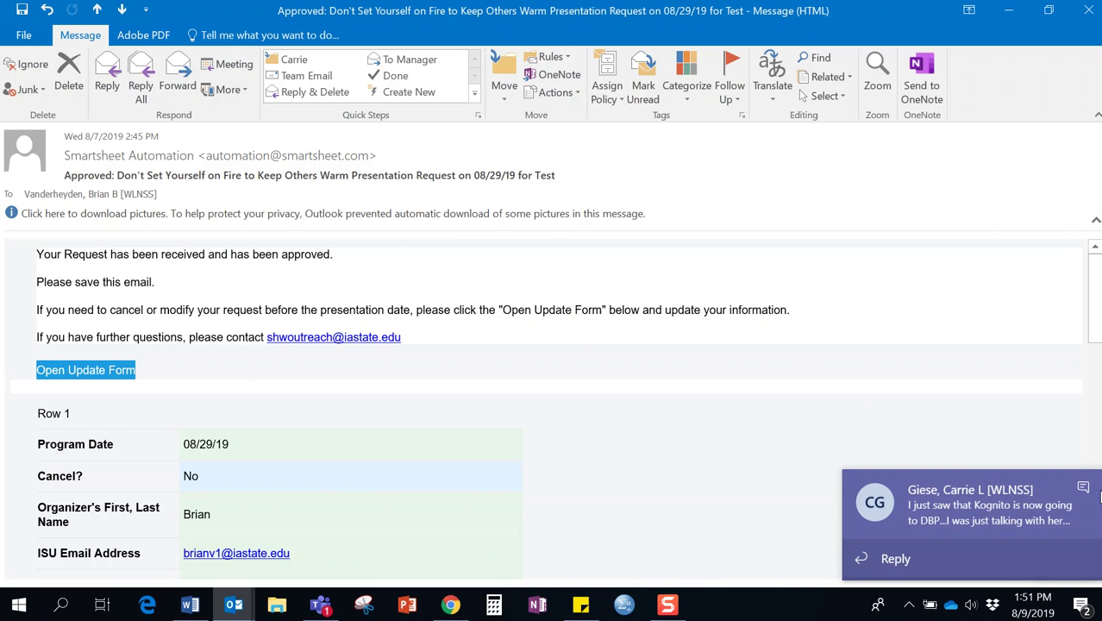
pyautogui.click(1088, 488)
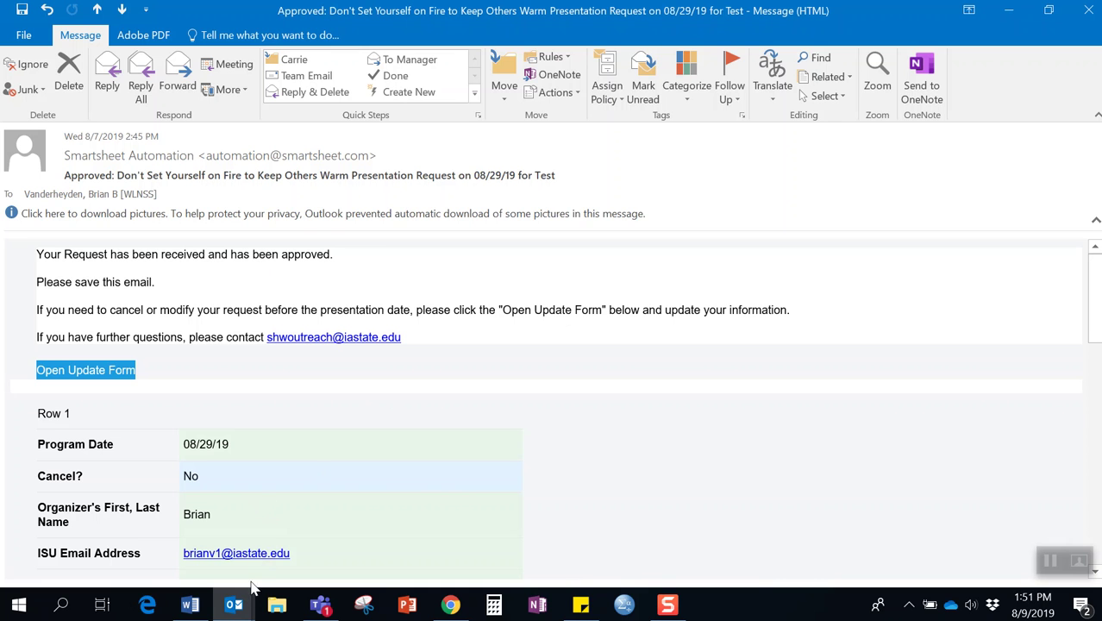
pyautogui.click(243, 609)
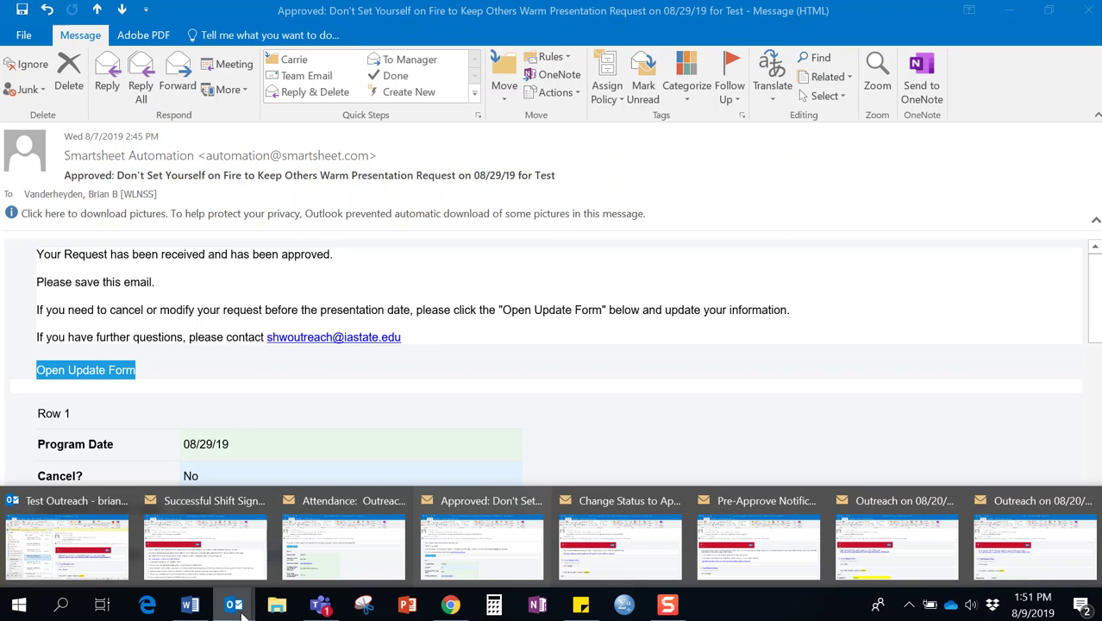
pyautogui.click(337, 545)
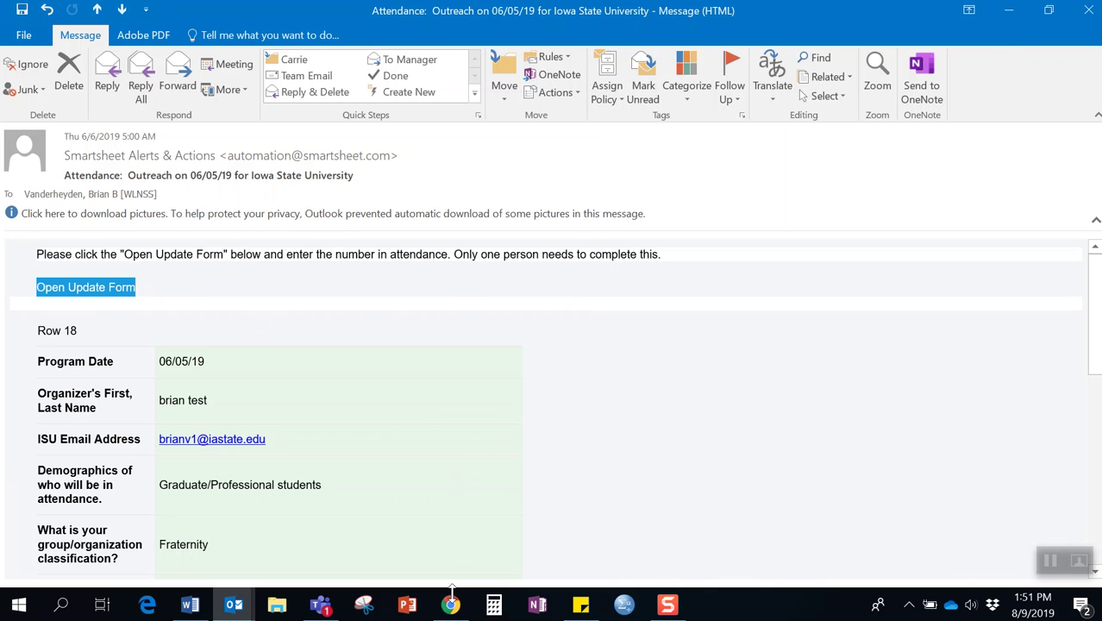
# - Return to the Wellness Admin report in Chrome, set the RQT00280 request's Status to Pending and check its staffing columns
pyautogui.click(450, 604)
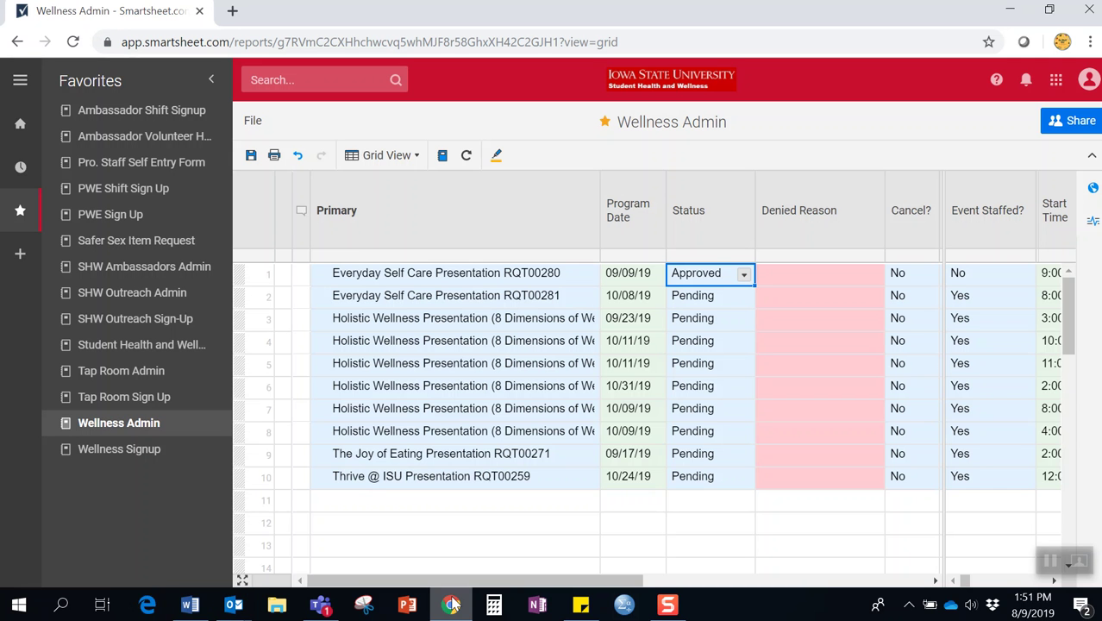
pyautogui.click(742, 273)
pyautogui.click(727, 291)
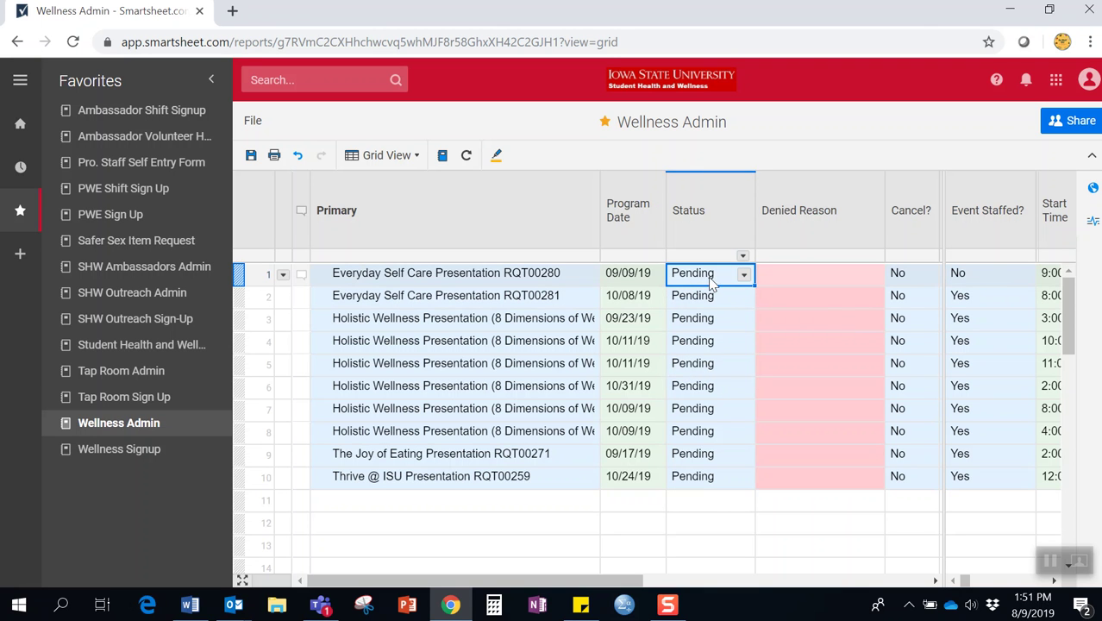
pyautogui.moveTo(621, 581); pyautogui.dragTo(911, 584)
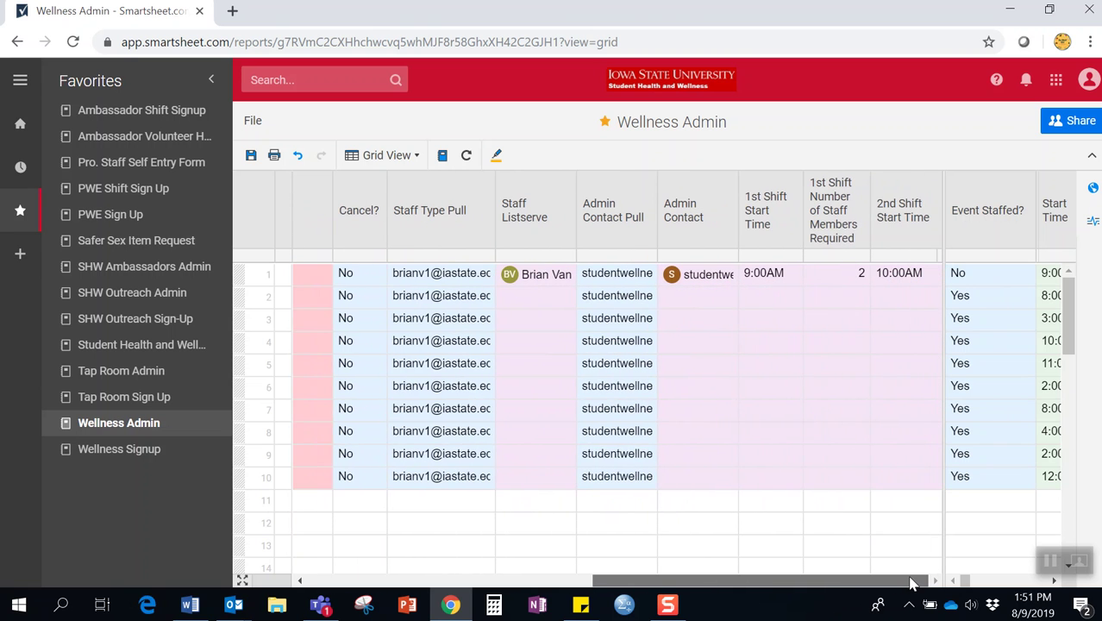
pyautogui.moveTo(910, 583); pyautogui.dragTo(604, 593)
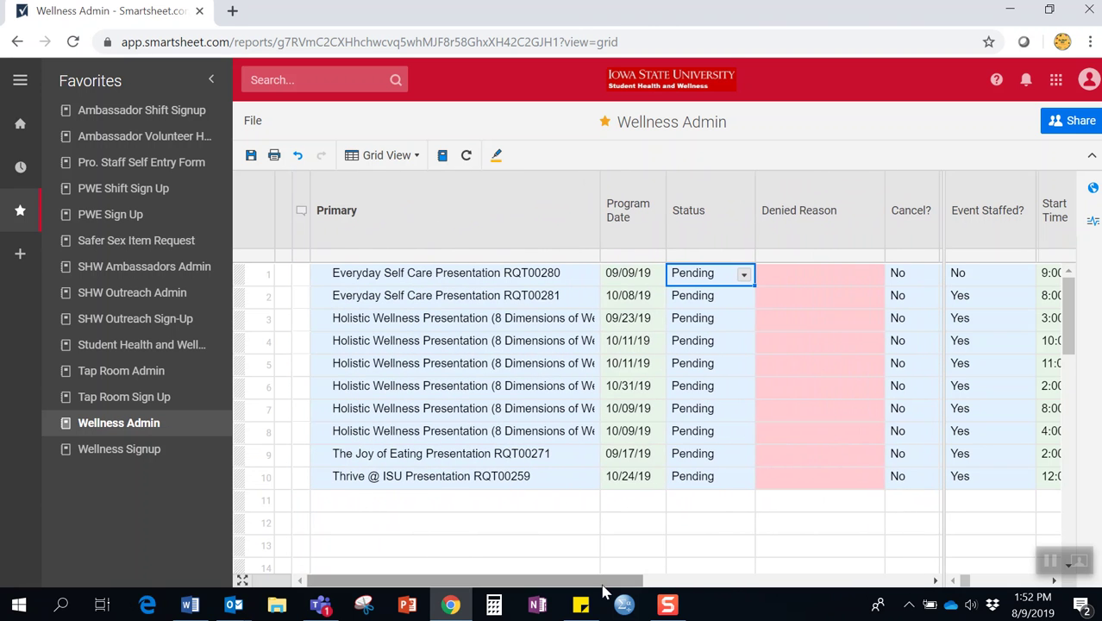